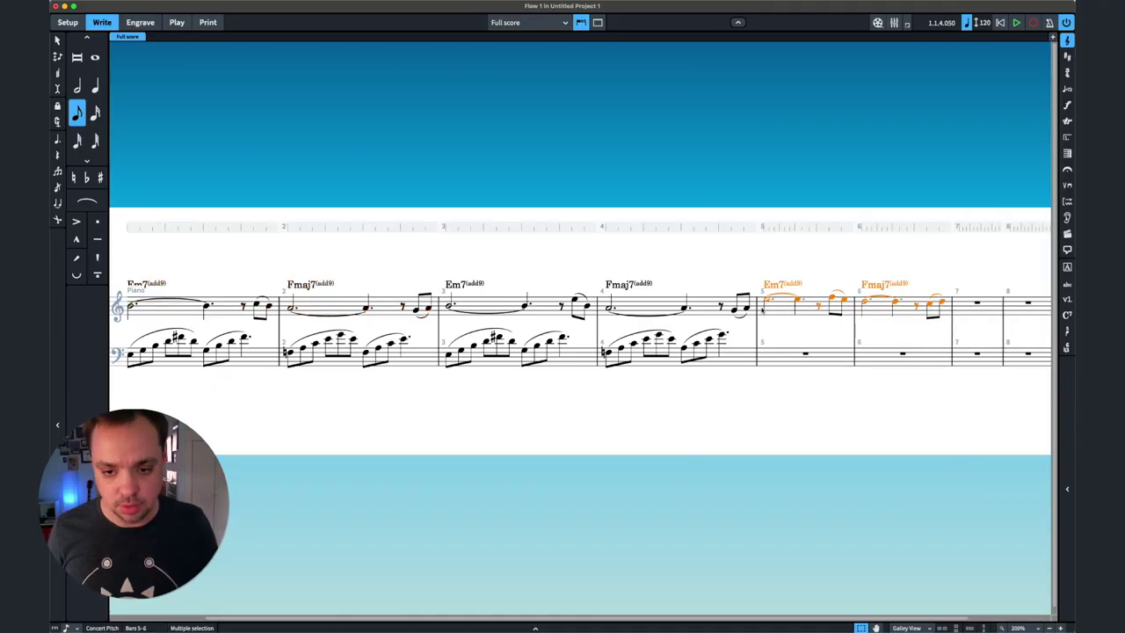
Change the chord symbol at bar 5 to Am7(add9).
double_click(768, 289)
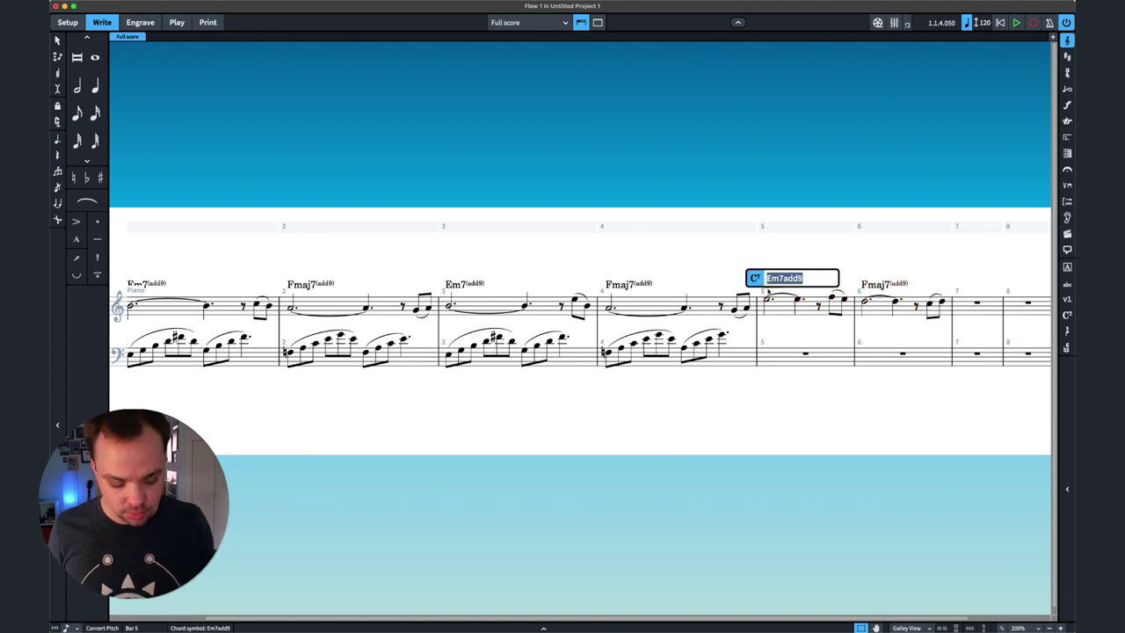
text(Am7)
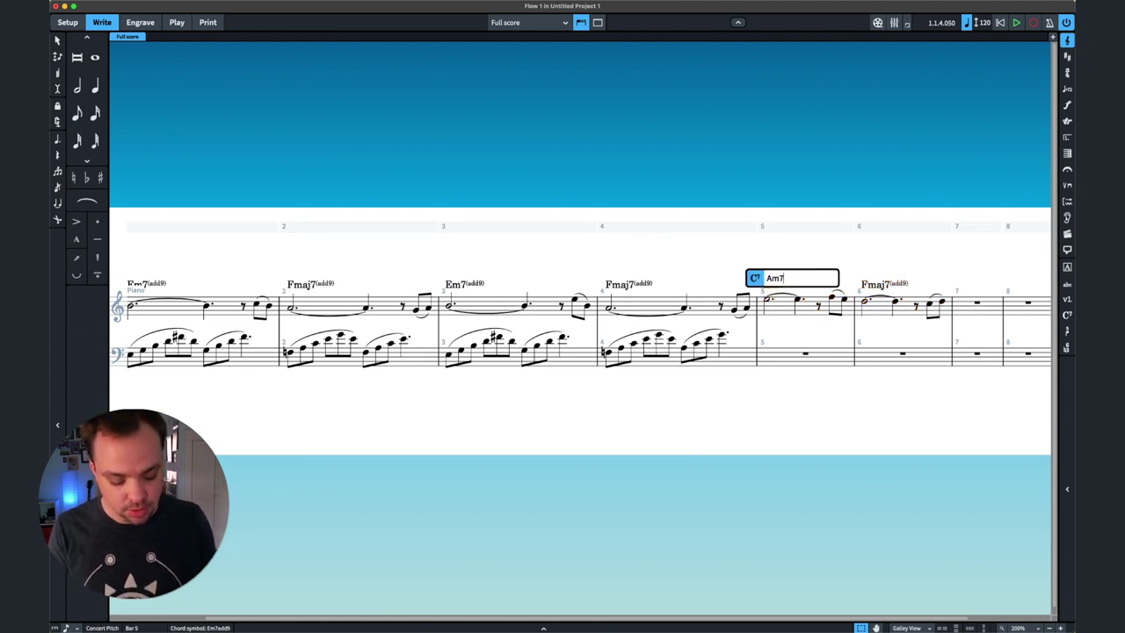
text((add9)
key(Return)
click(883, 229)
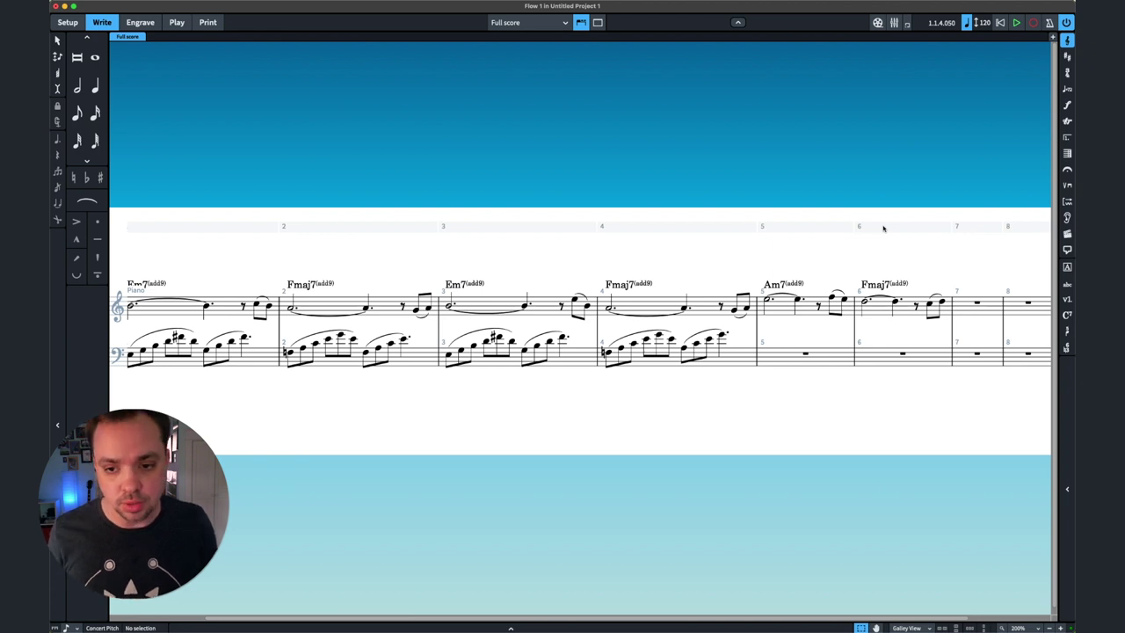
click(833, 297)
click(831, 266)
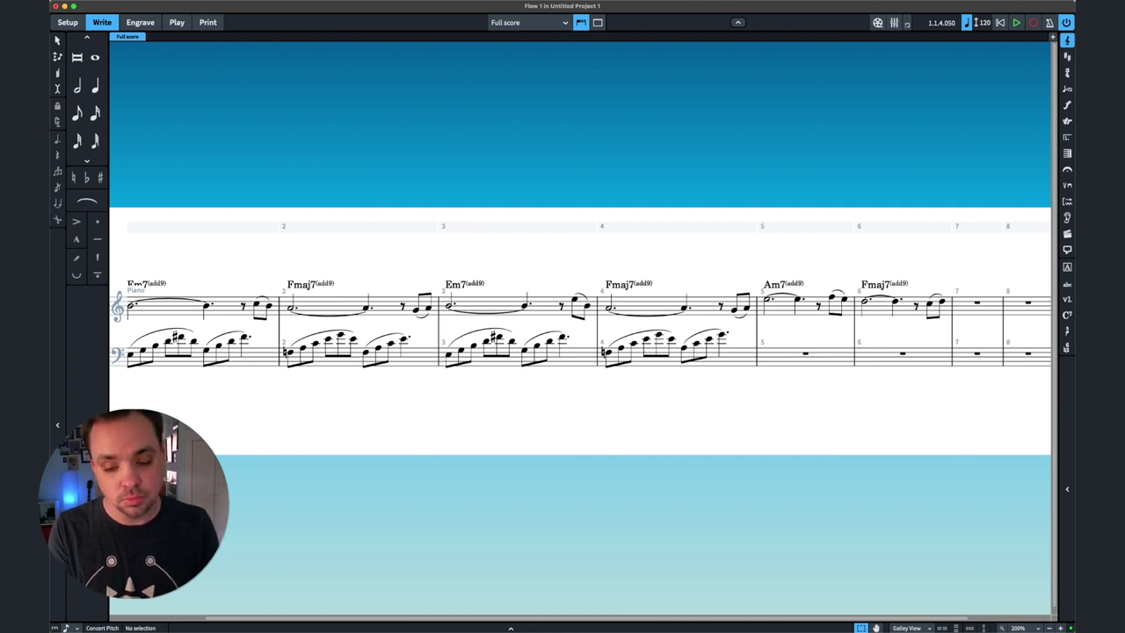
Change the chord symbol at bar 6 to Bbmaj7add9.
double_click(867, 282)
text(aB)
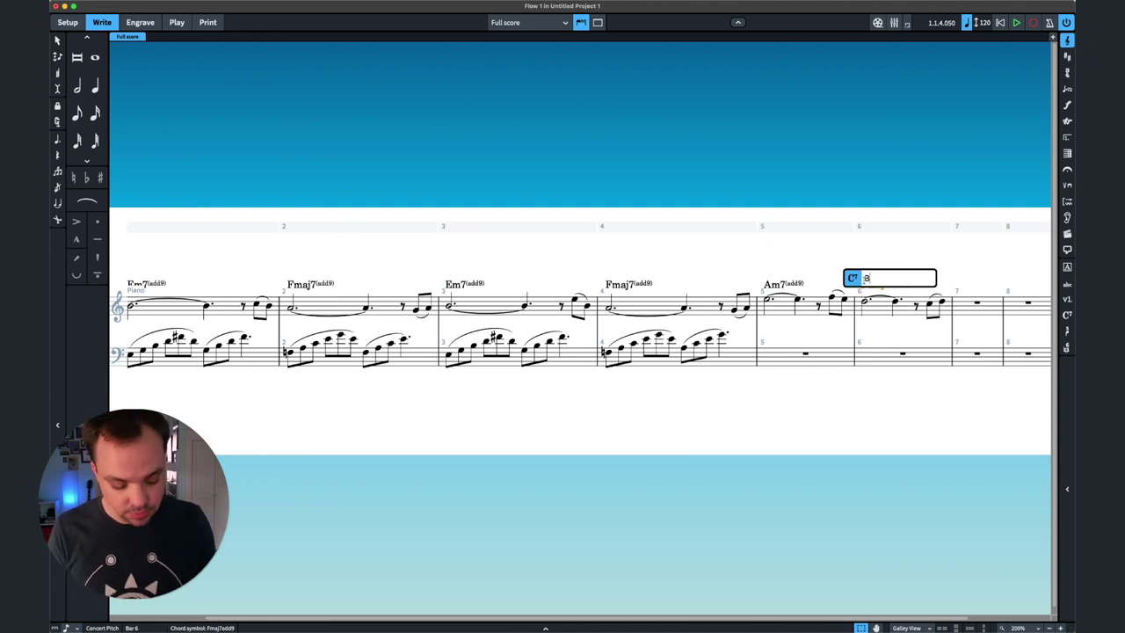
text(bmaj7add9)
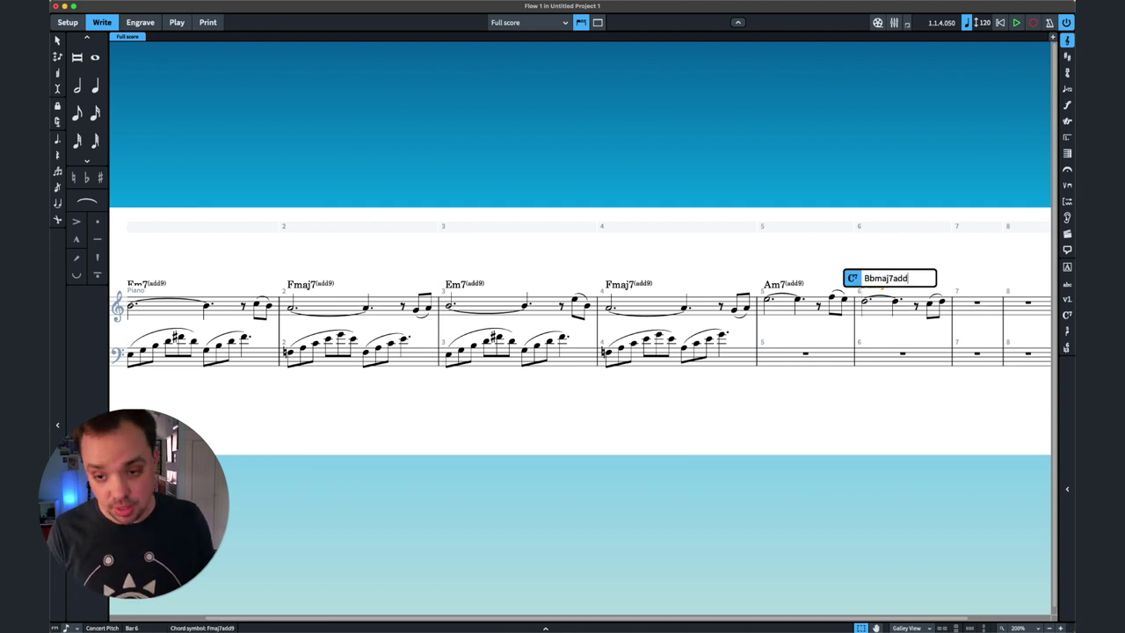
key(Return)
key(Escape)
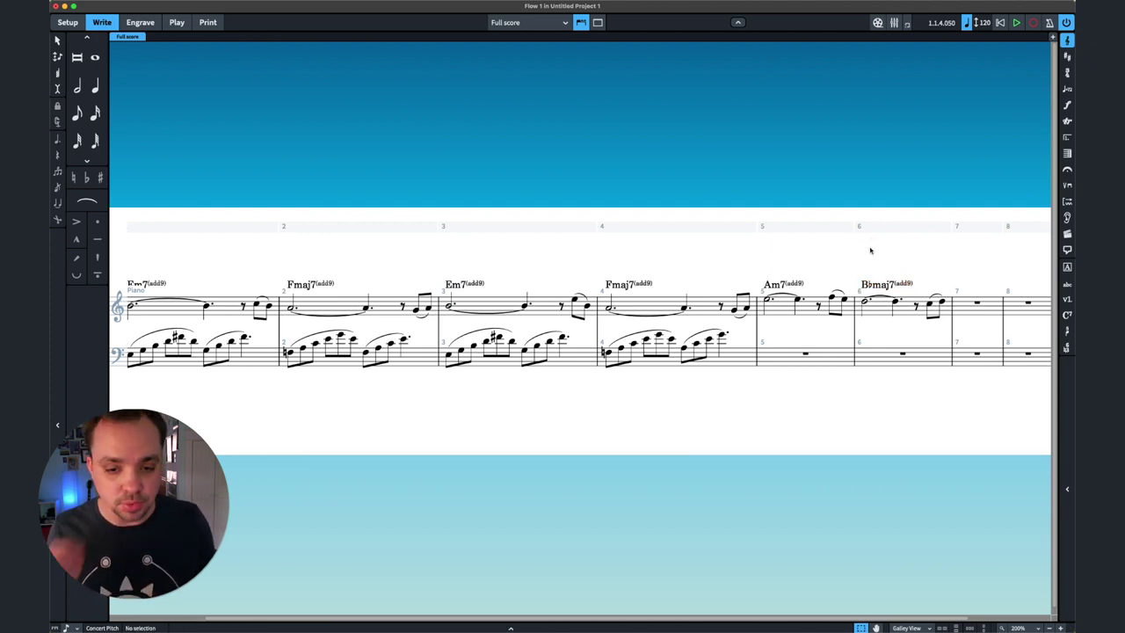
Switch the score to page view and continue the melody through bars 7 and 8, starting both on a sustained C5.
key(super+alt+1)
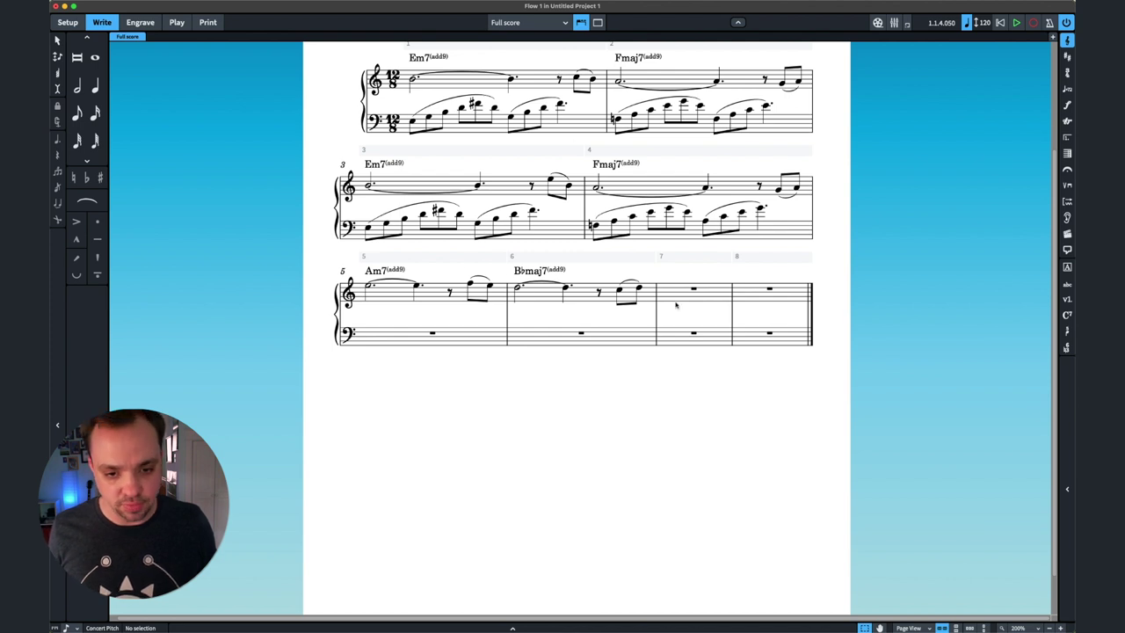
click(621, 281)
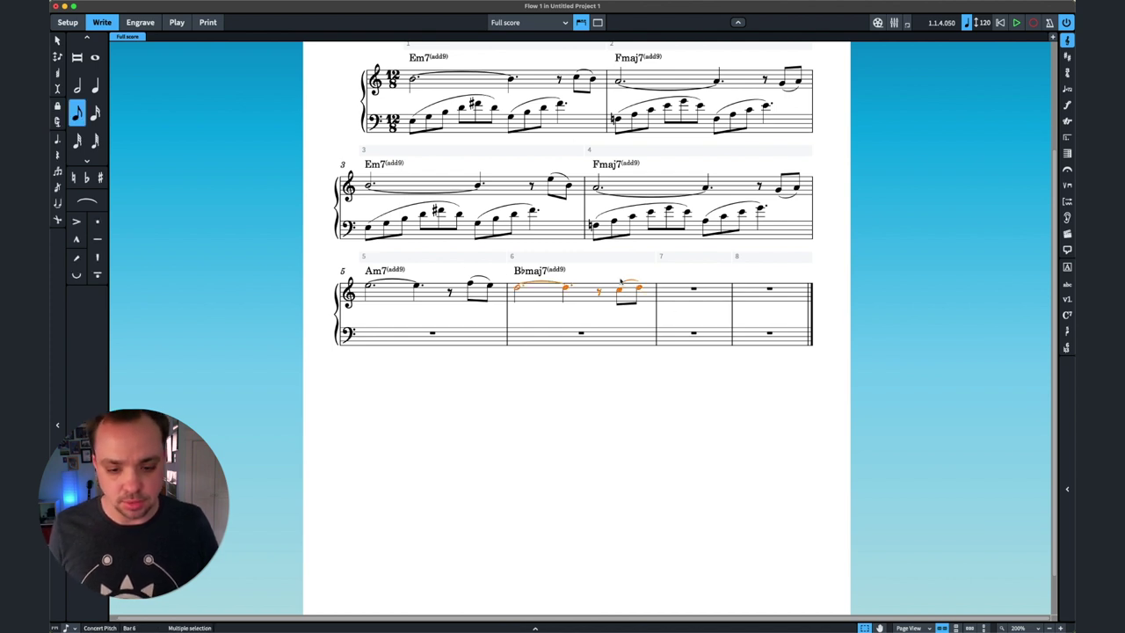
click(637, 384)
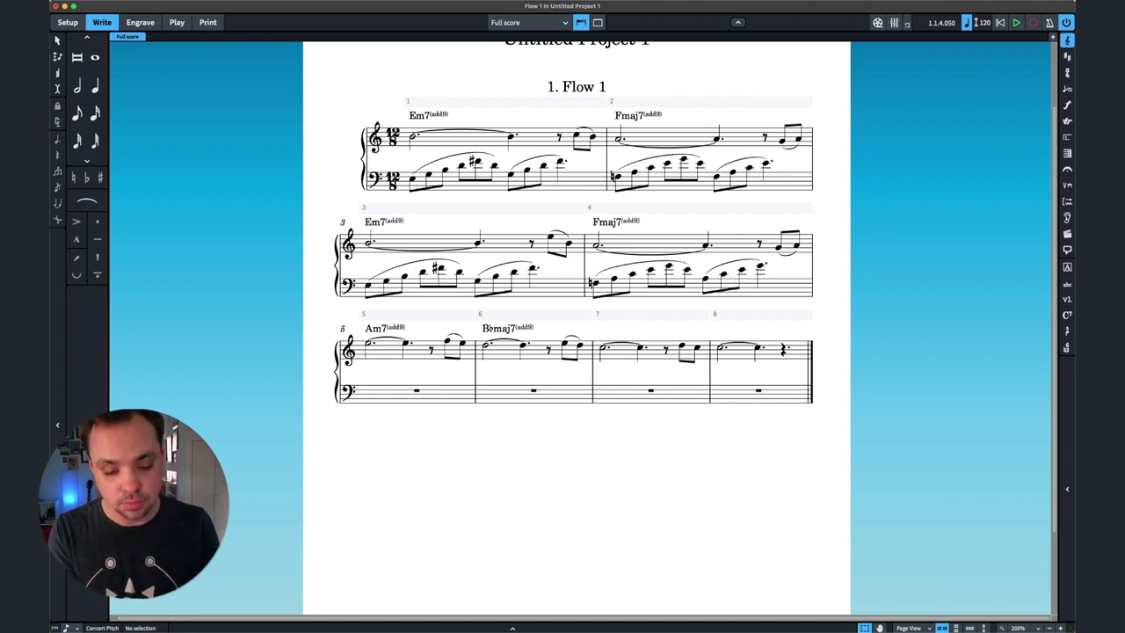
Add the chord symbols Abmaj7add9 at bar 7 and B7sus4 at bar 8.
click(604, 349)
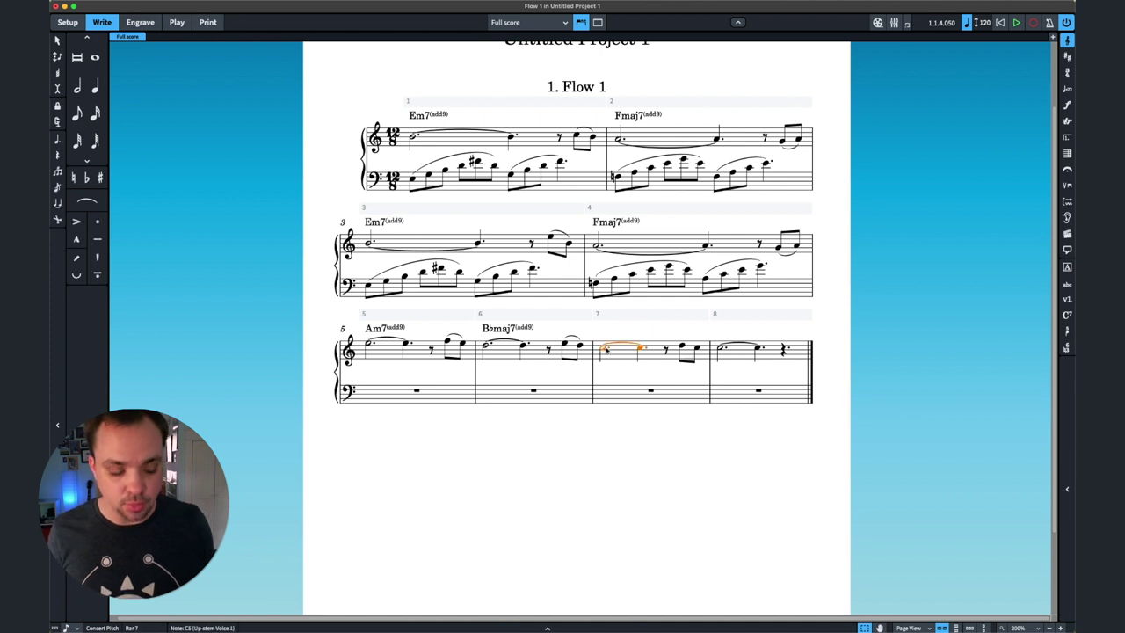
key(shift+q)
text(Abmaj7)
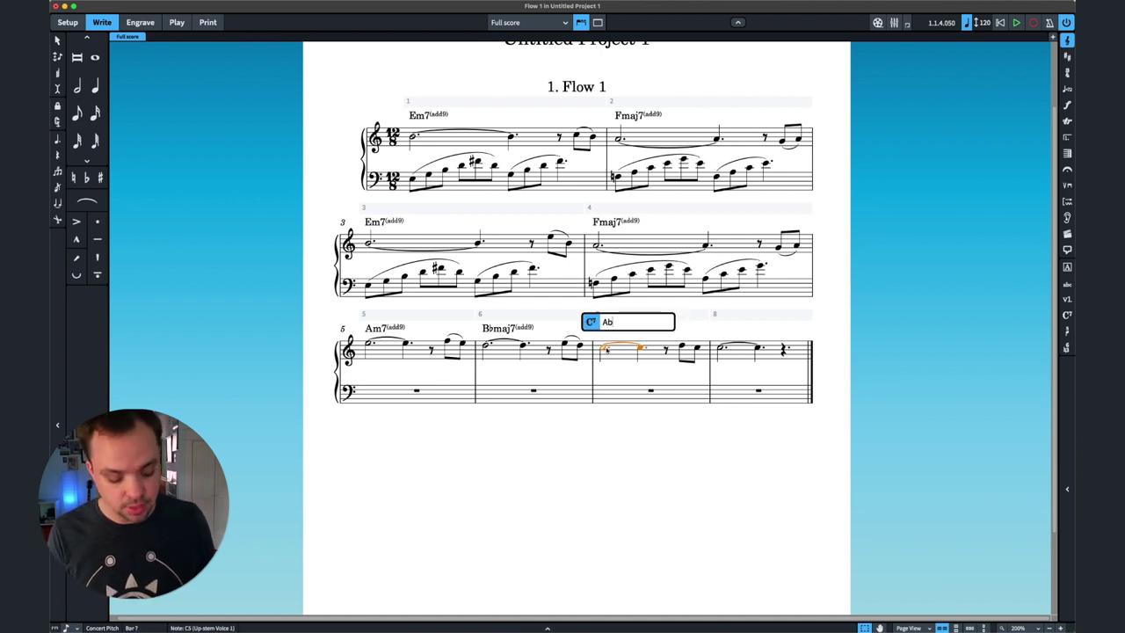
text(add9)
key(Return)
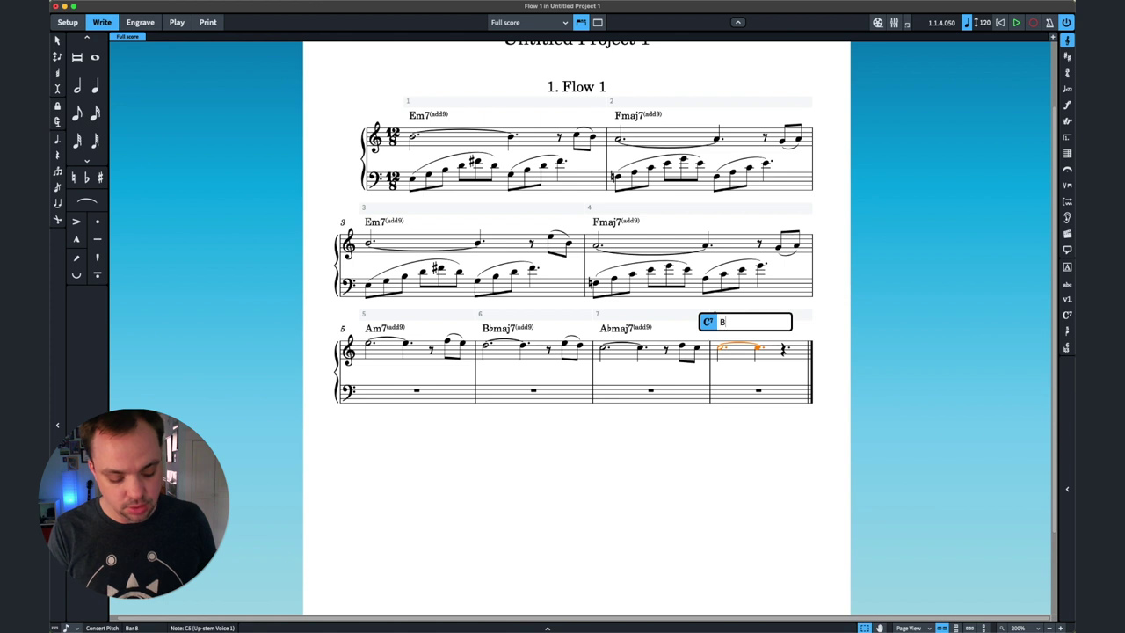
text(7sus4)
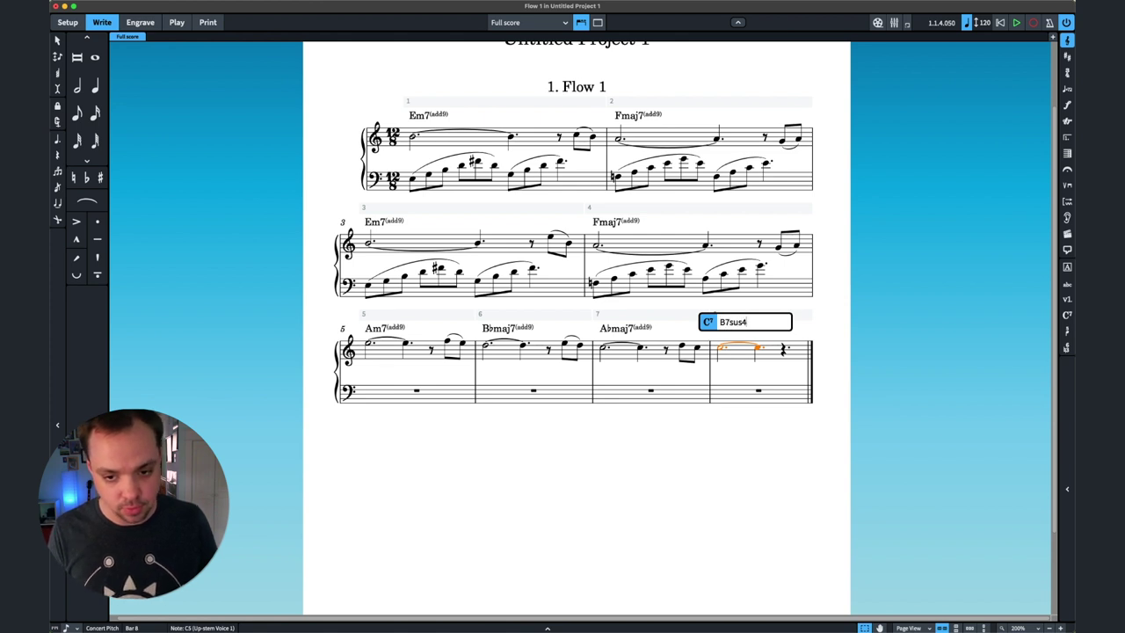
key(Return)
key(Escape)
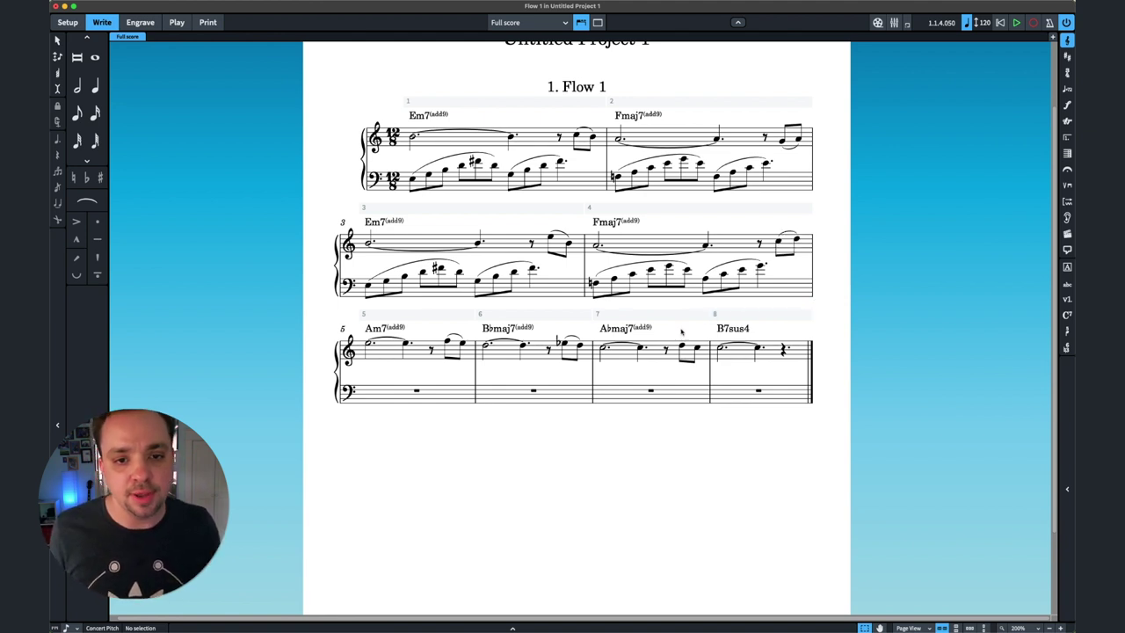
Lower the sustained melody note in bar 8 to B4 and add an Andante tempo mark of 80 at bar 1.
click(648, 115)
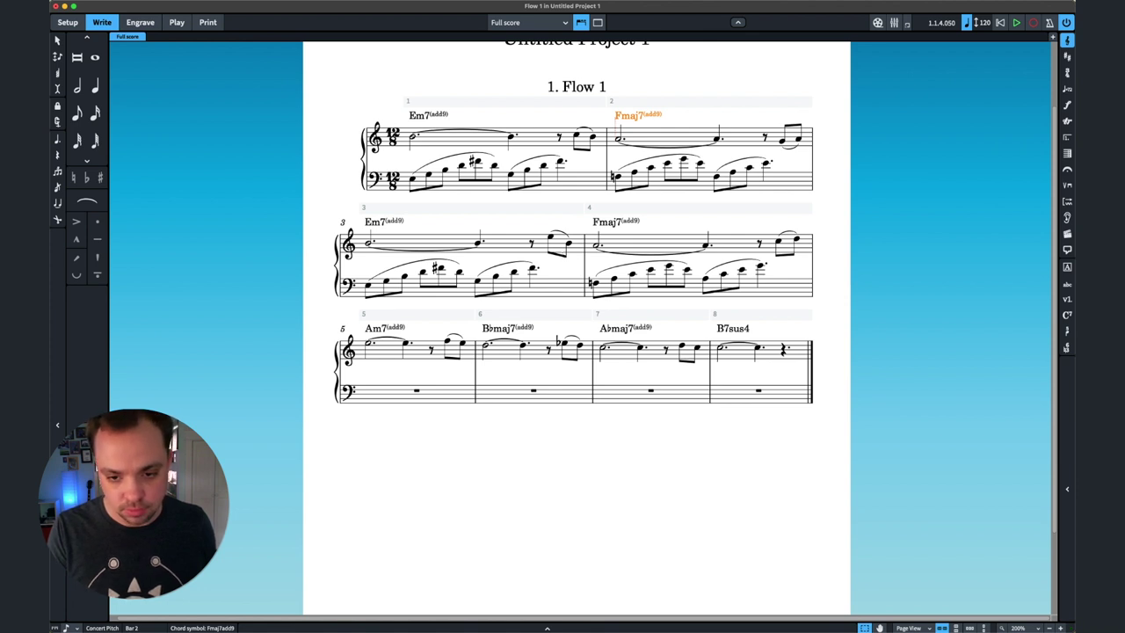
click(723, 351)
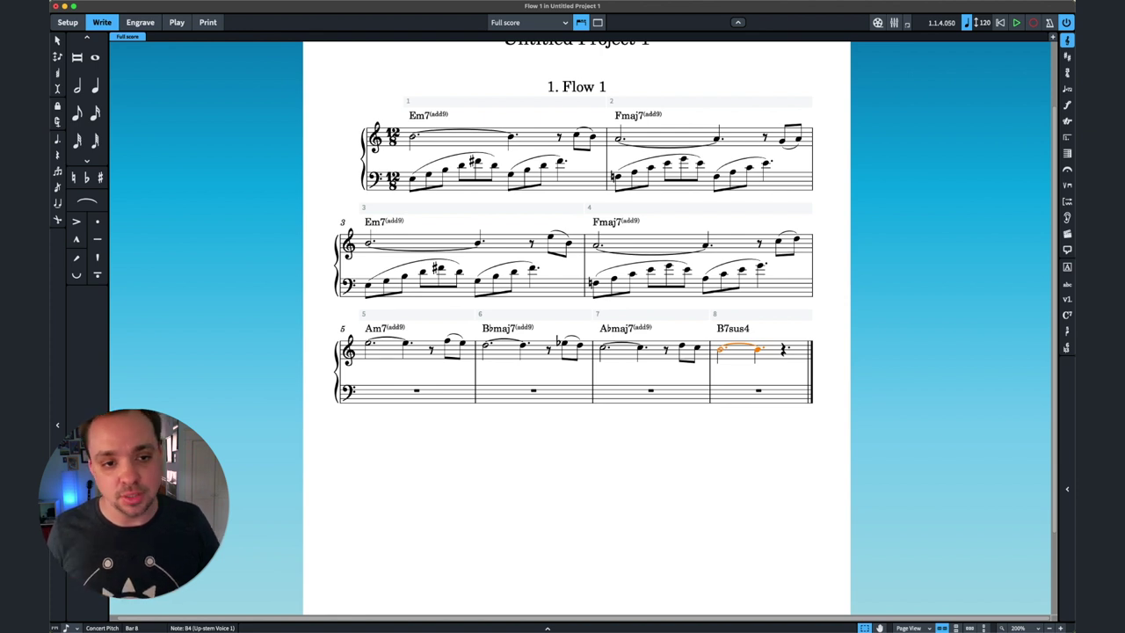
click(455, 139)
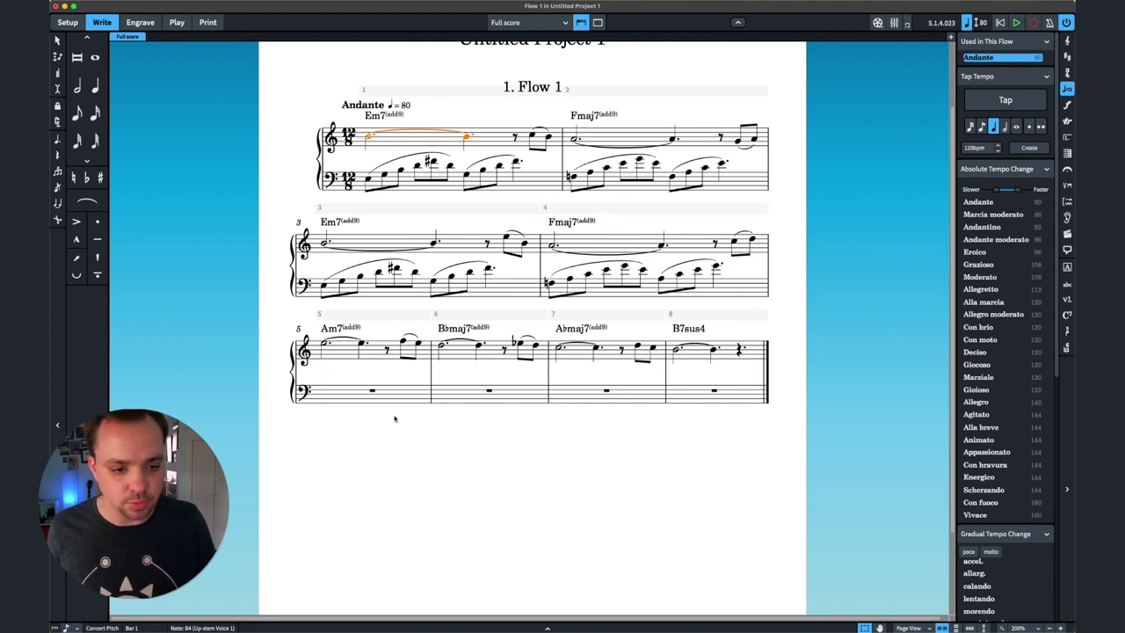
key(Escape)
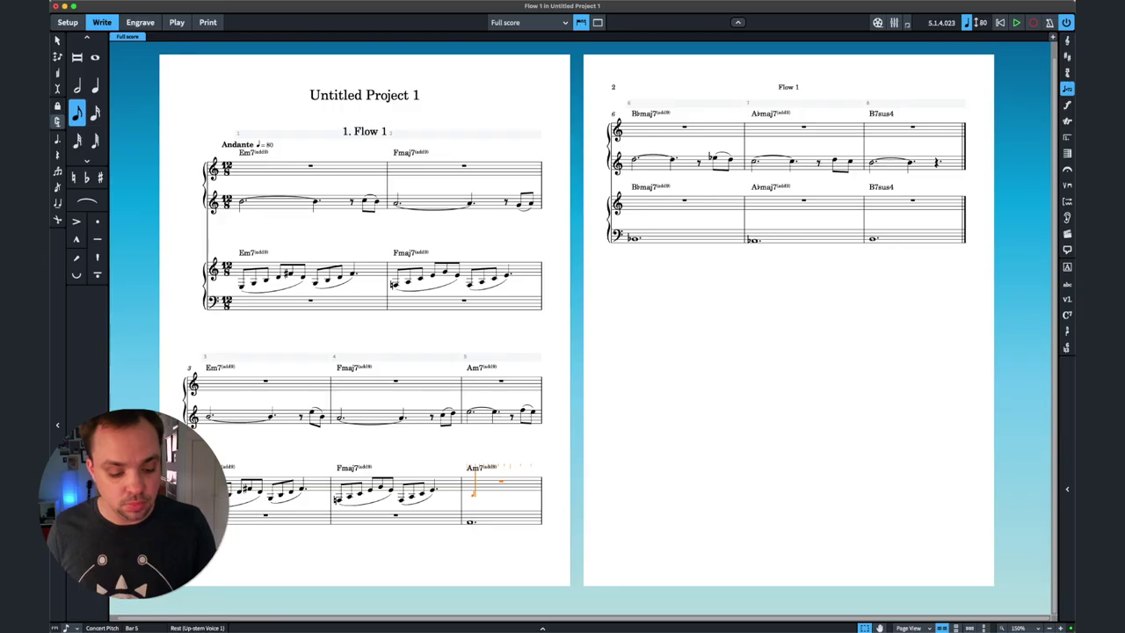
Complete the descending eighth-note accompaniment of bar 5 in the lower piano's treble staff with B C B A G E.
key(b)
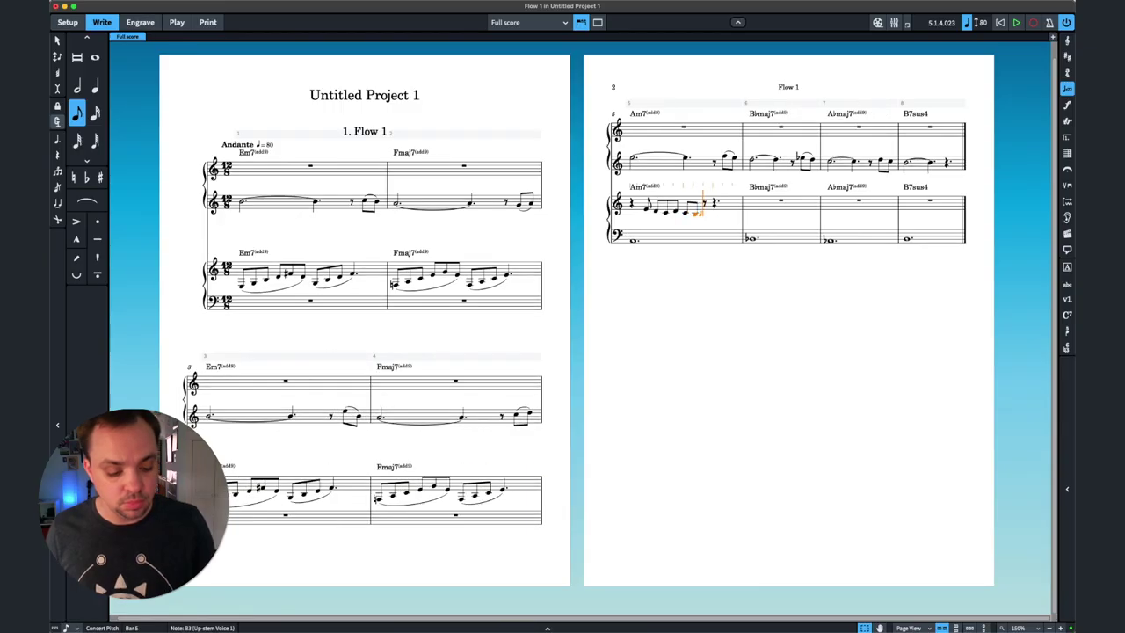
key(c)
key(b)
key(a)
key(g)
key(e)
Enter the eighth-note accompaniment F E D E D C D C B♭ A F in bar 6 of the lower piano's treble staff.
key(f)
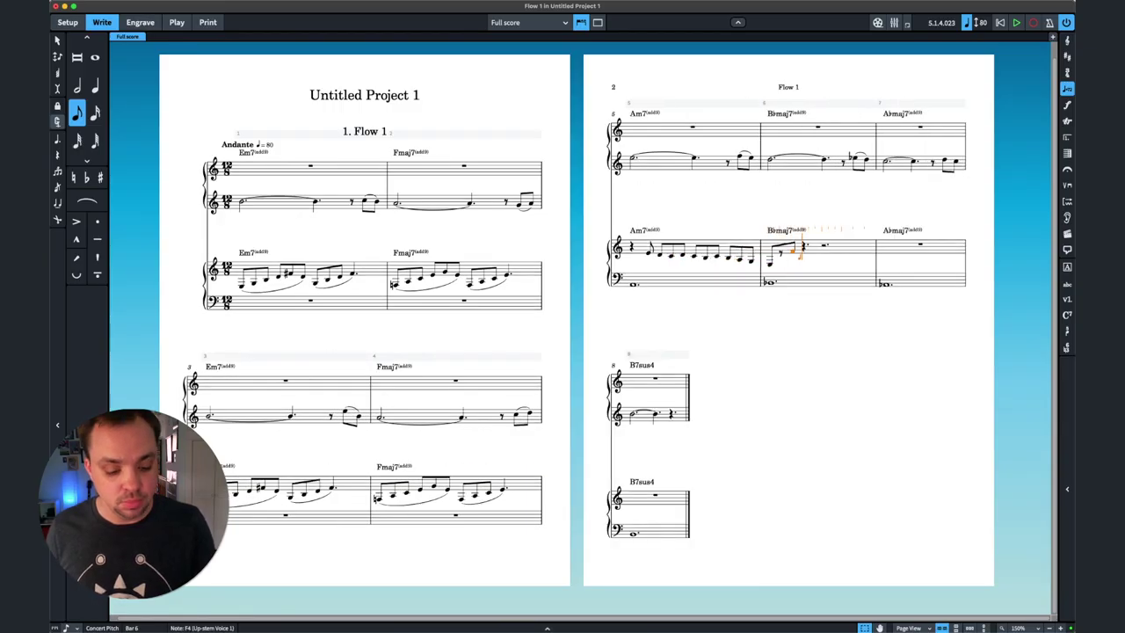
key(e)
key(d)
key(e)
key(d)
key(c)
key(d)
key(c)
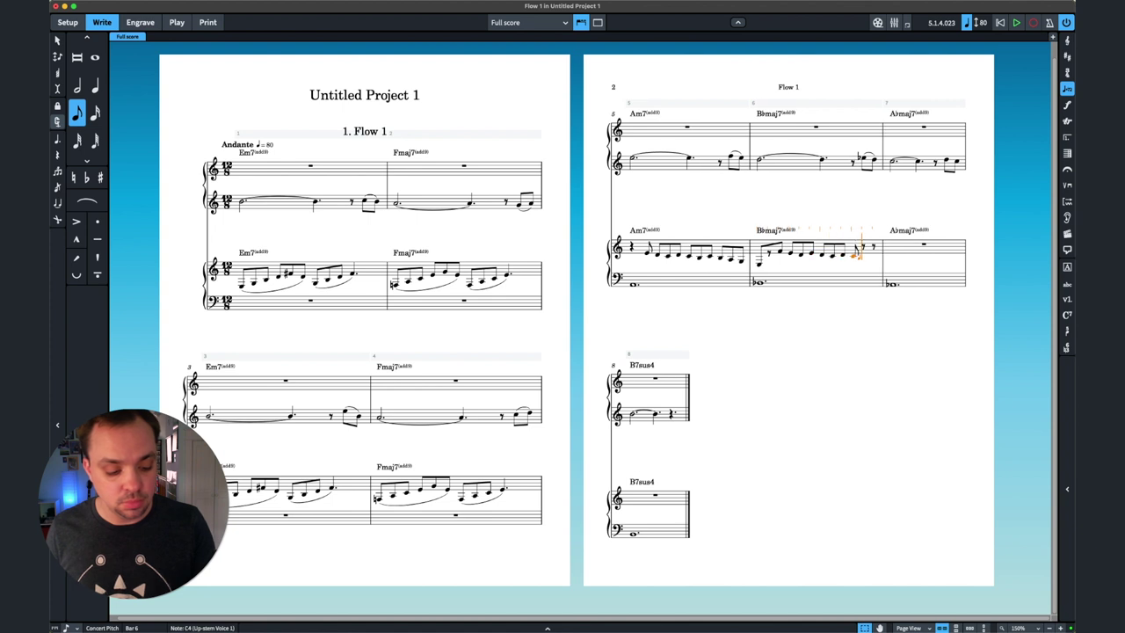
key(b)
key(a)
key(f)
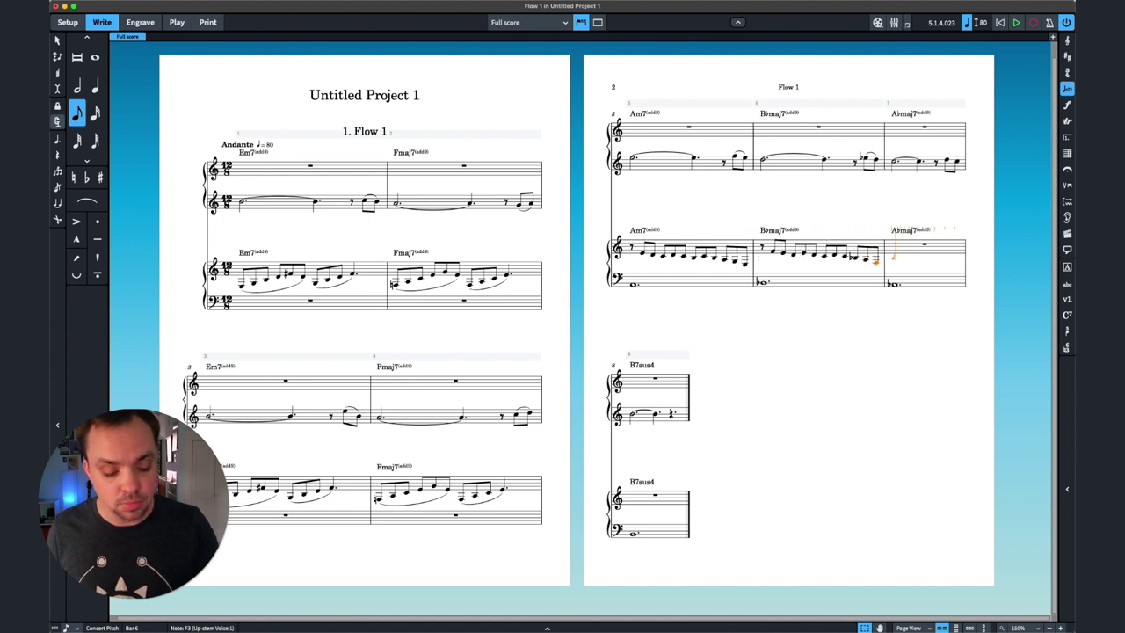
Enter an eighth rest and the eighth notes E♭ D C D C B♭ C B♭ A♭ G E♭ in bar 7 of the same staff.
key(space)
text(edcdcbcba)
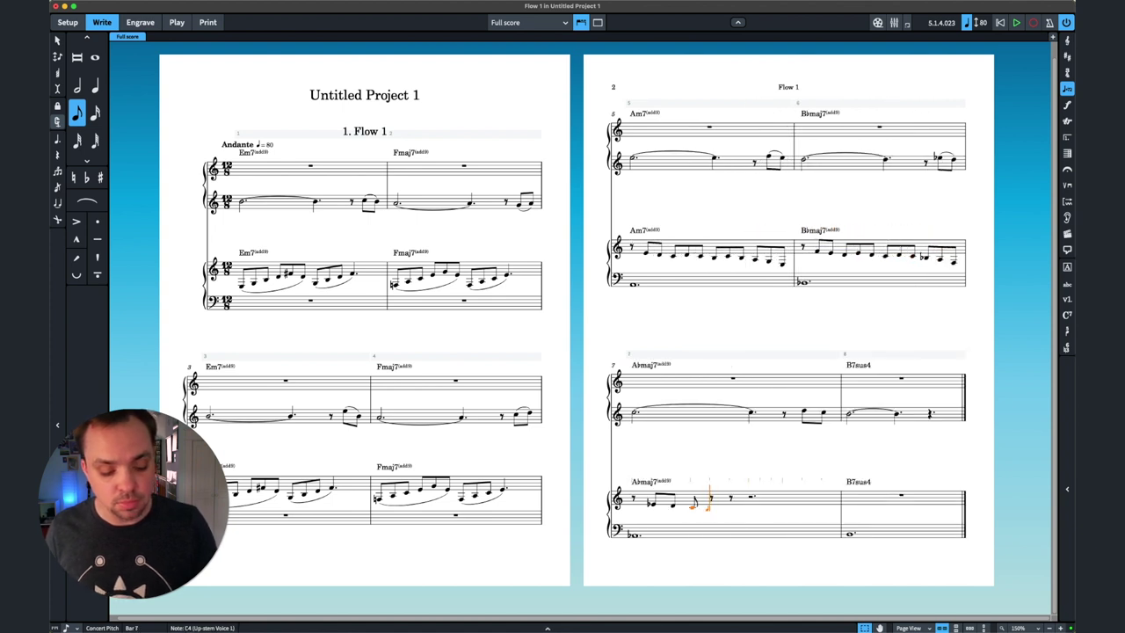
text(g)
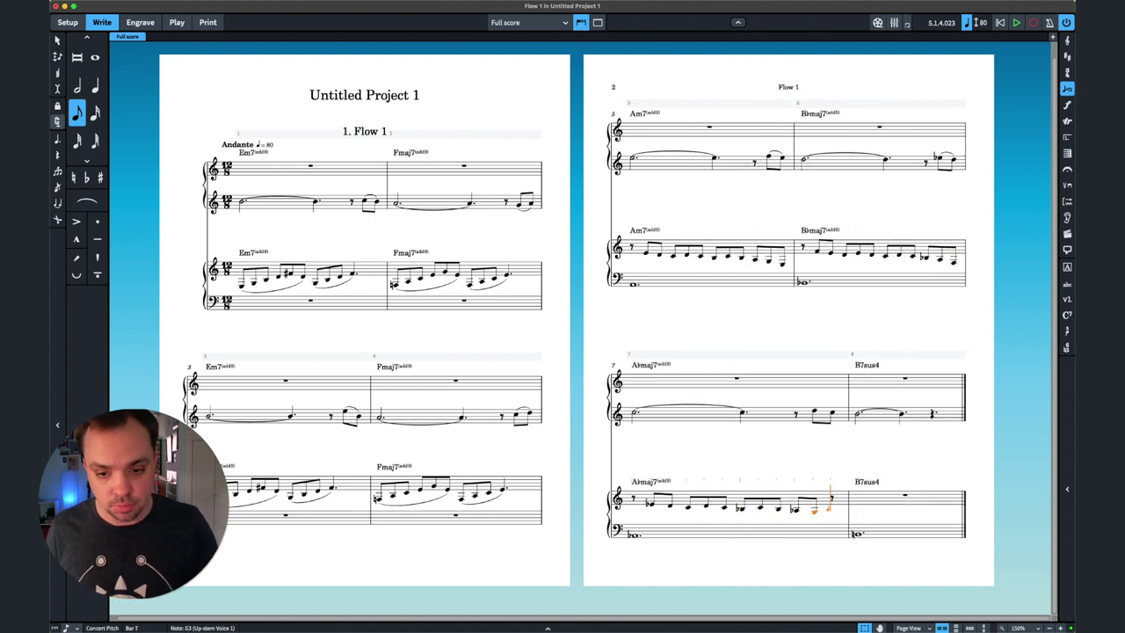
text(e)
Enter an eighth rest and a rising eighth-note line in bar 8, starting E F♯ A and ending A B E.
key(space)
key(e)
key(f)
key(a)
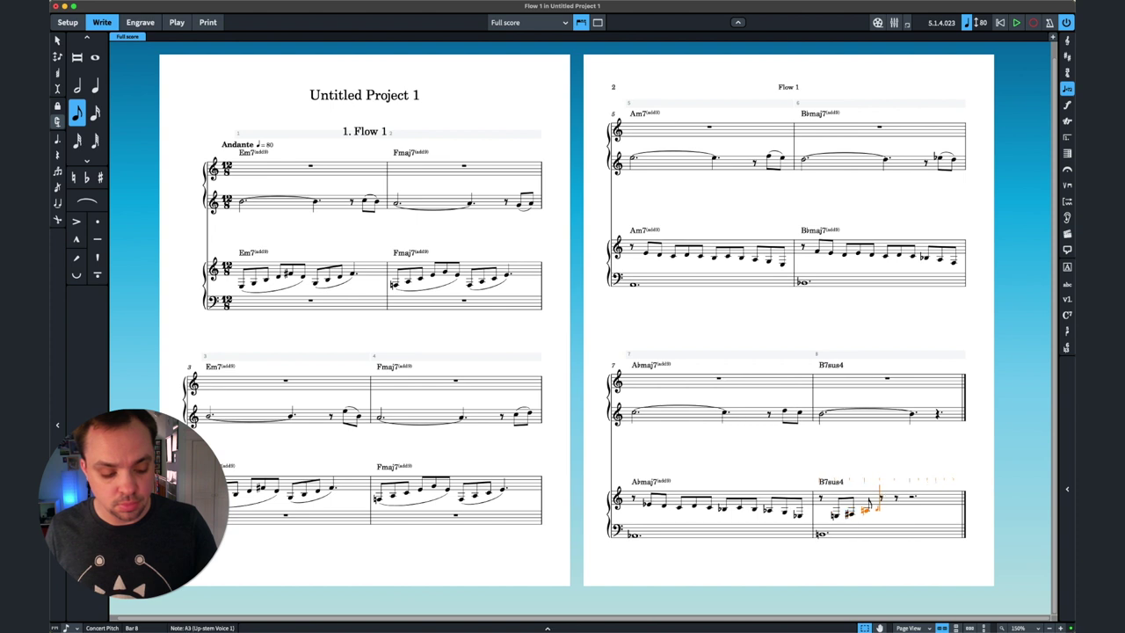
key(f)
text(ab)
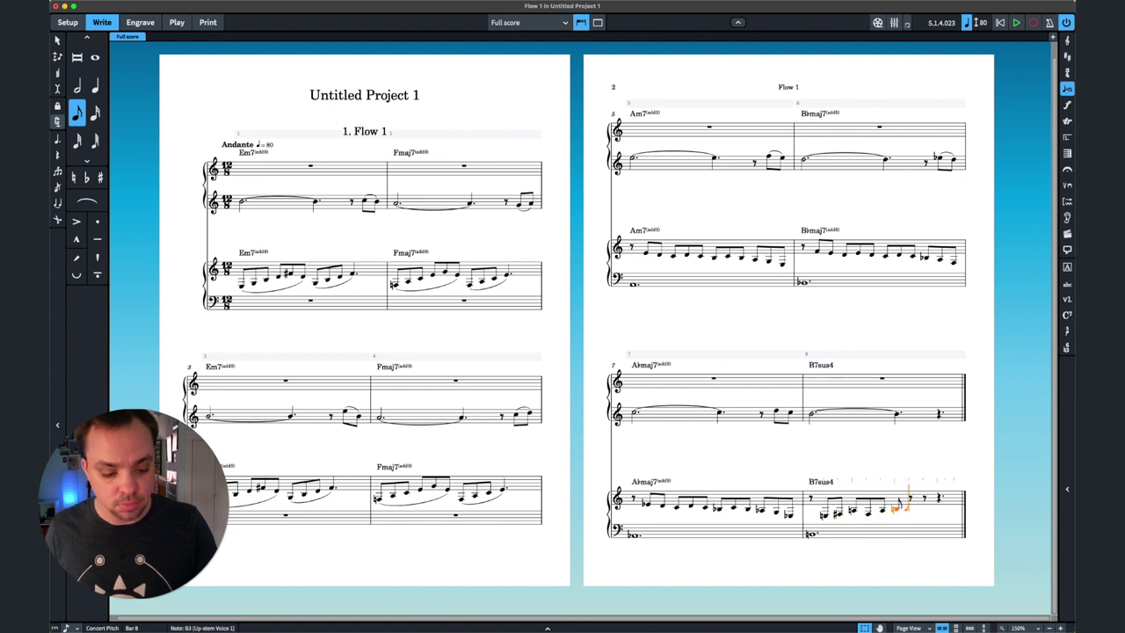
text(abe)
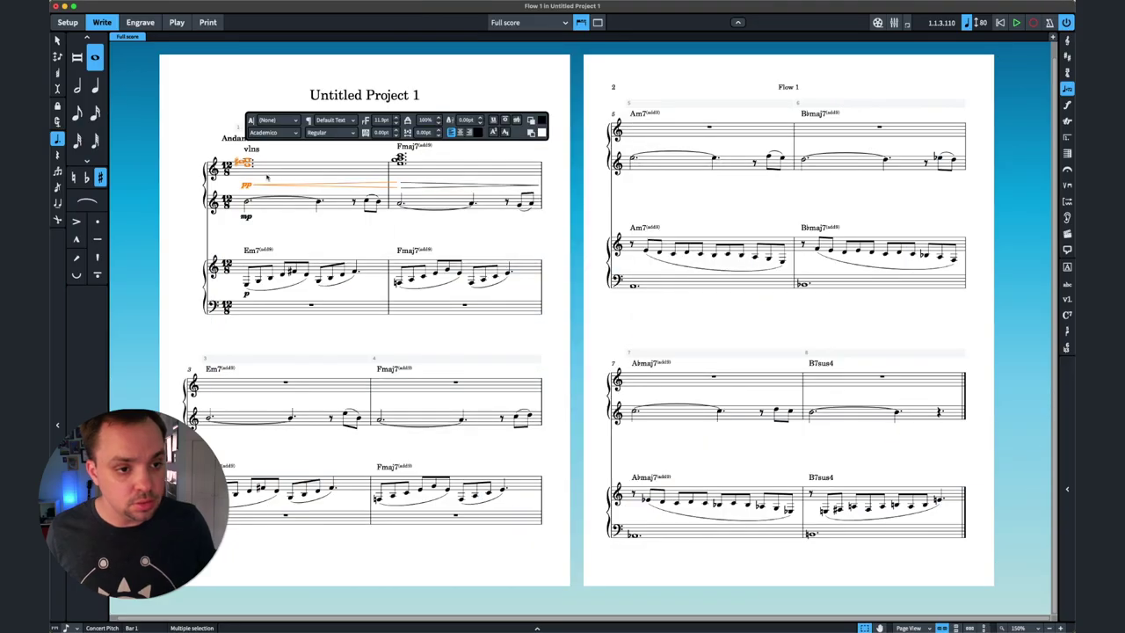
Finish the "vlns" text on the top staff and add the text "oboe" above the melody staff in bar 1.
key(Escape)
key(Escape)
click(245, 204)
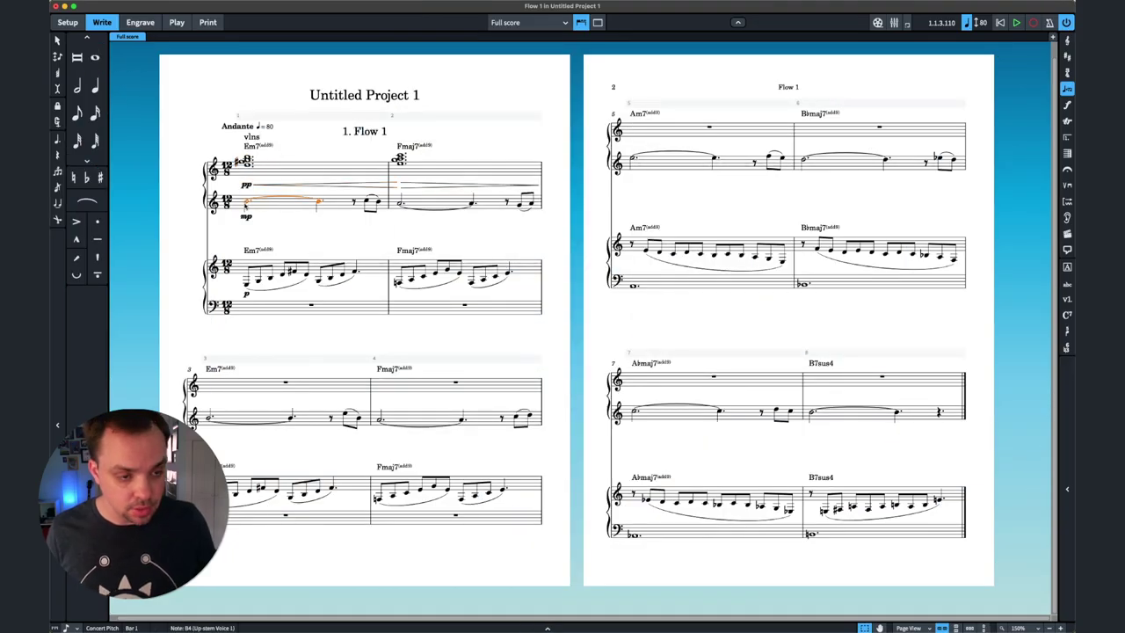
key(shift+i)
text(oboe)
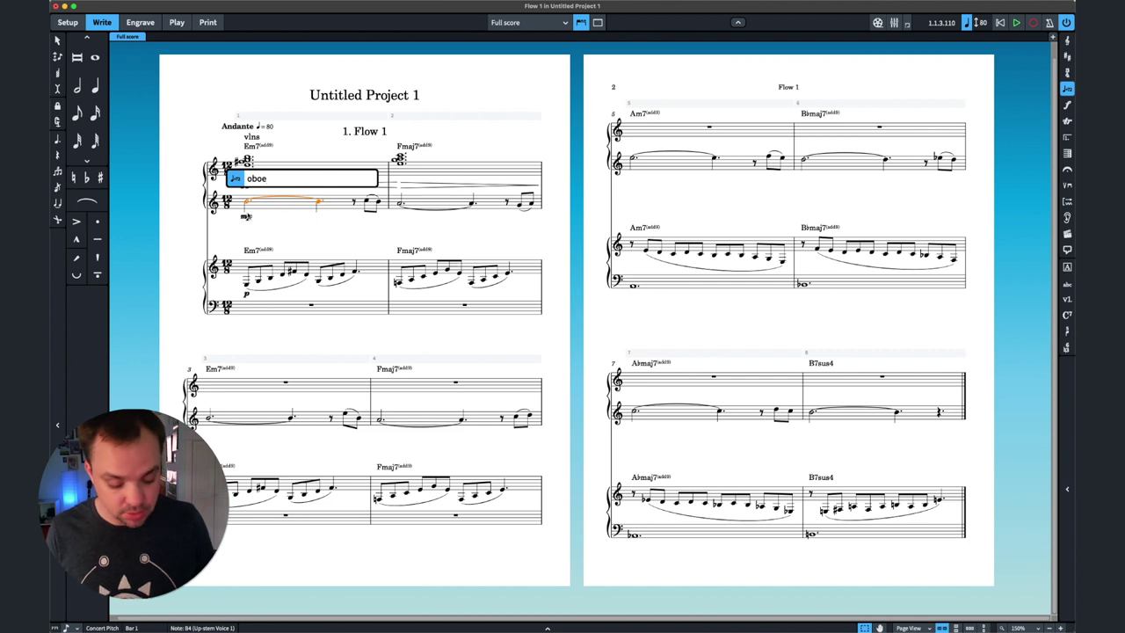
key(Return)
key(shift+x)
text(oboe)
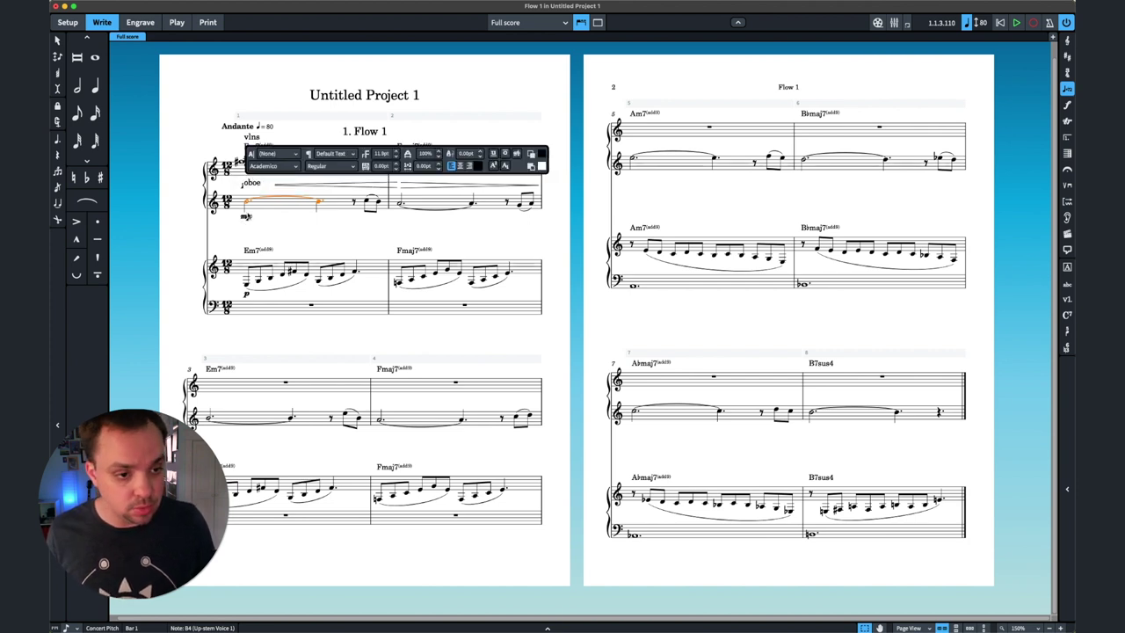
key(Escape)
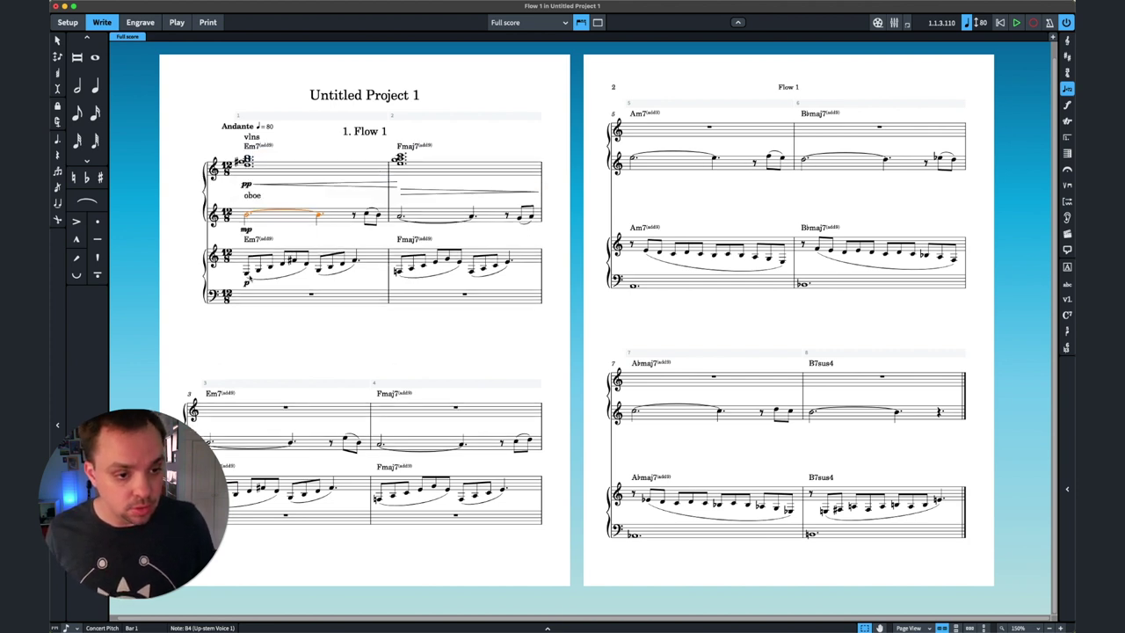
Add the text "low str + wind + hrp" above the accompaniment staff in bar 1.
click(247, 276)
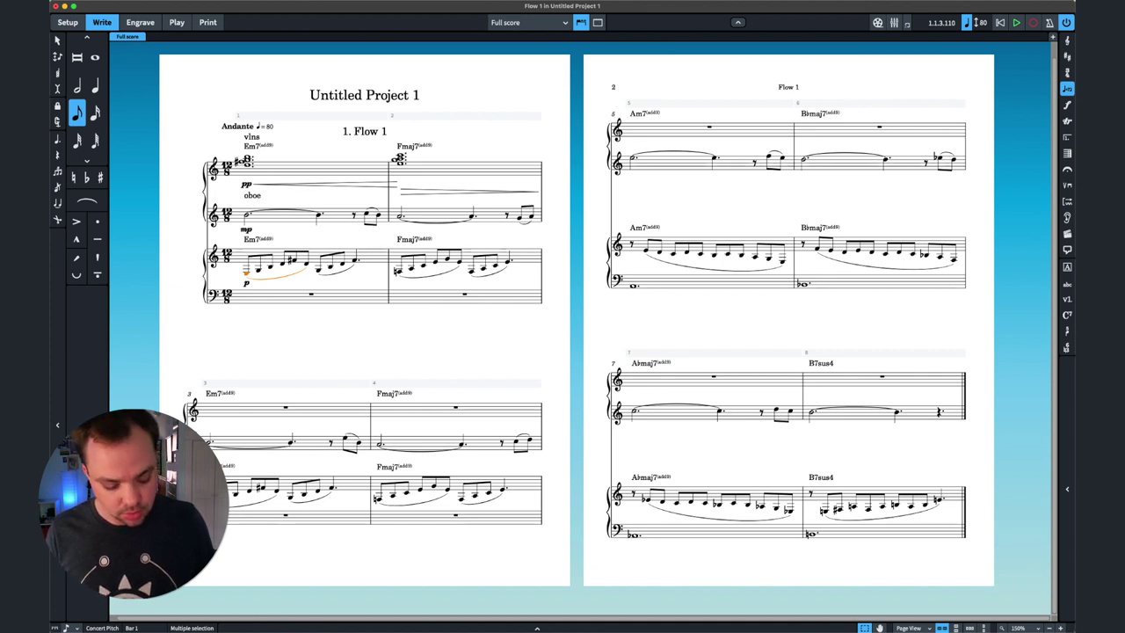
key(shift+x)
text(low str)
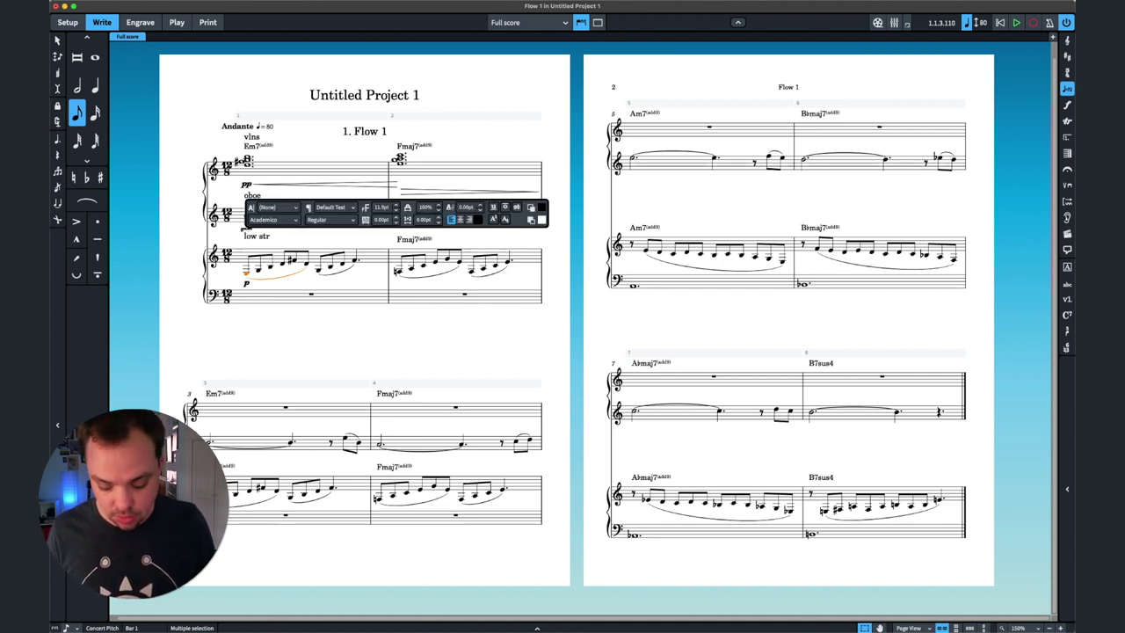
text( + wind)
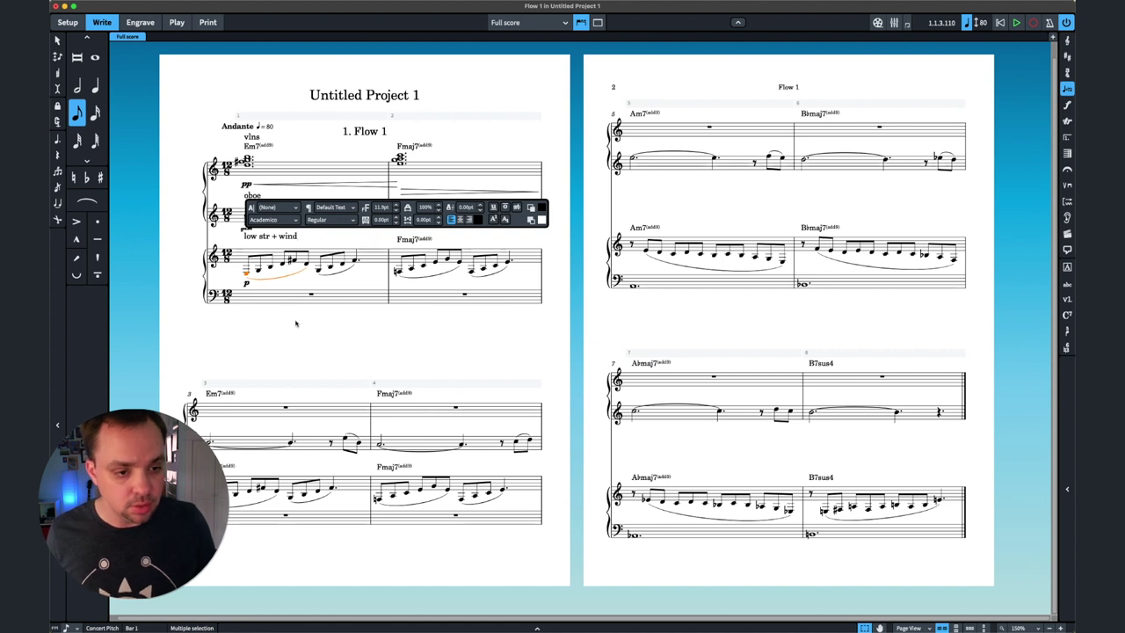
click(299, 322)
double_click(283, 241)
text(+ hrp)
key(Escape)
key(Escape)
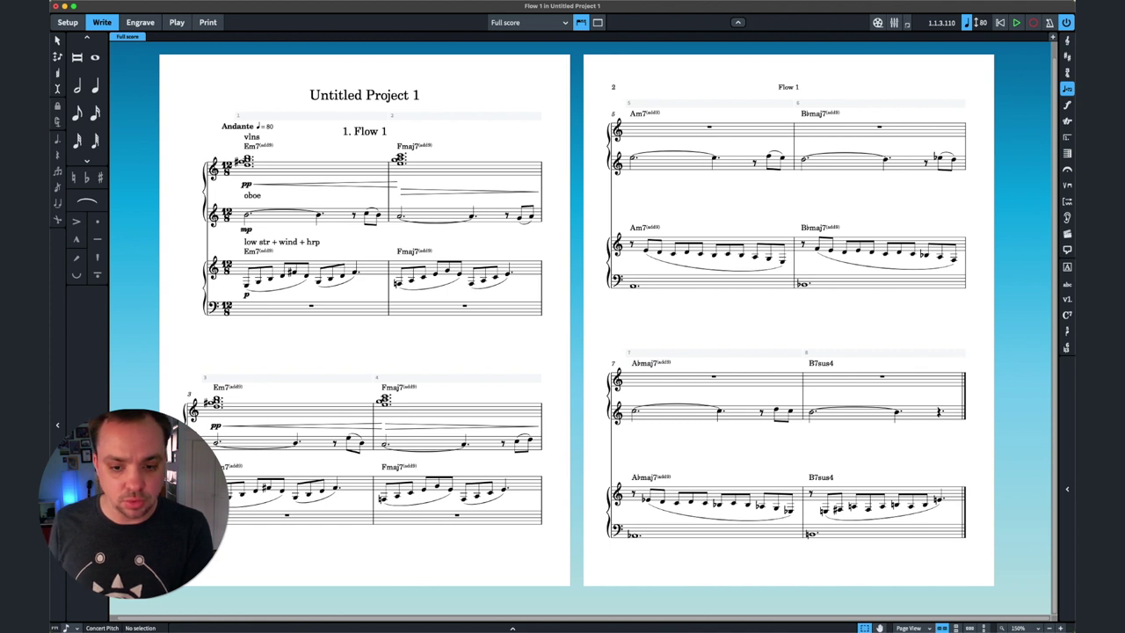
Enter sustained dotted whole-note chords in bars 5 to 8 of the top staff and label bar 5 "Hrns".
double_click(709, 128)
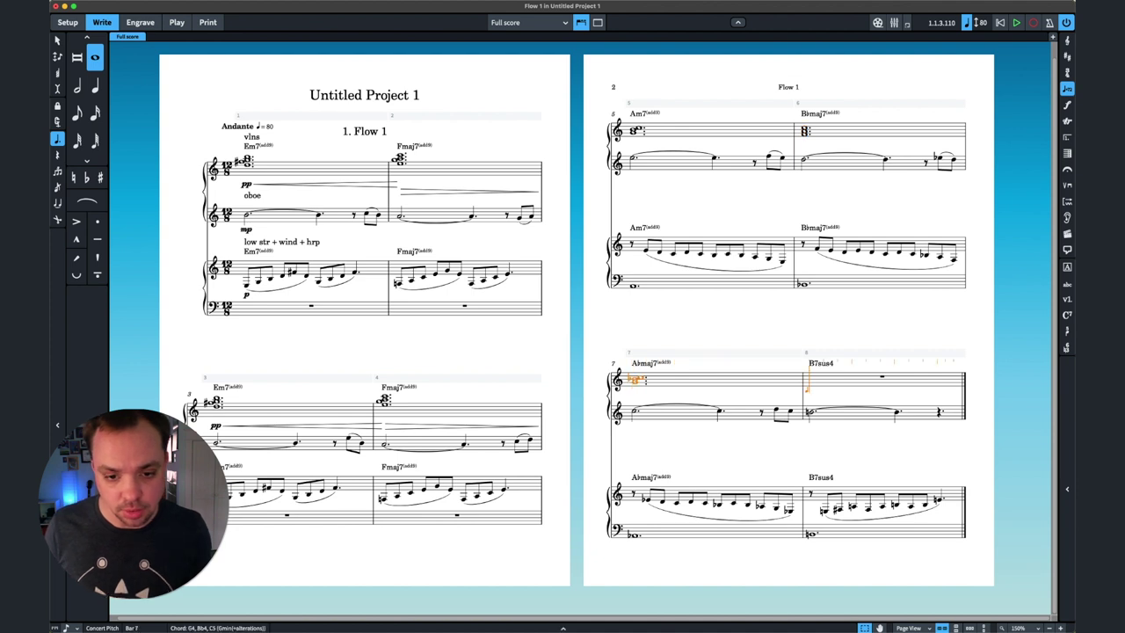
key(BackSpace)
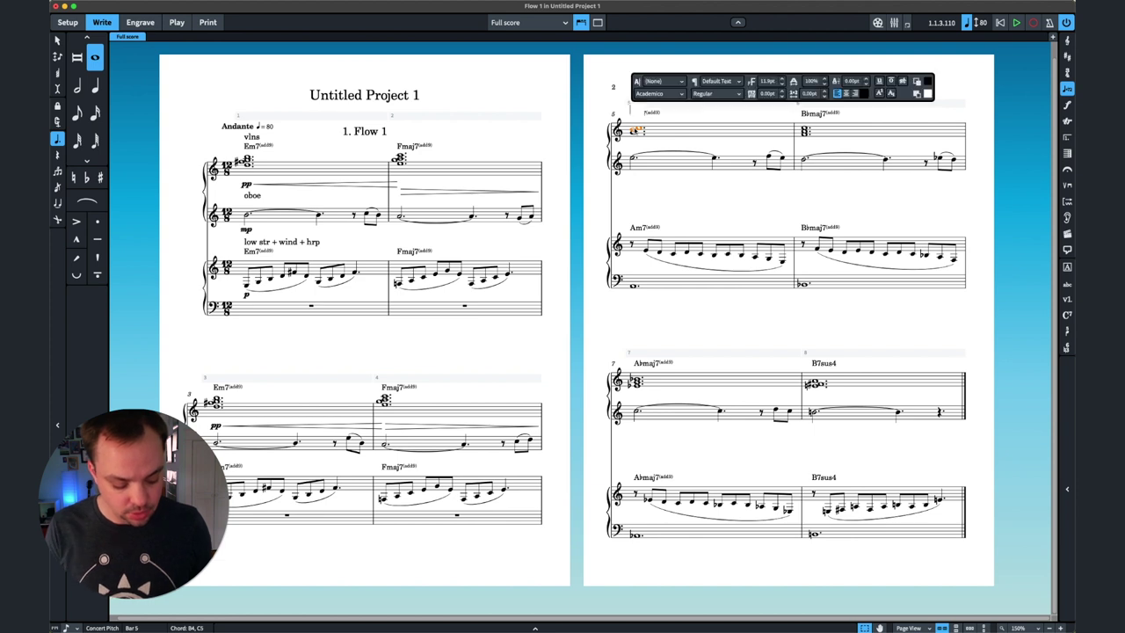
text(Hrns)
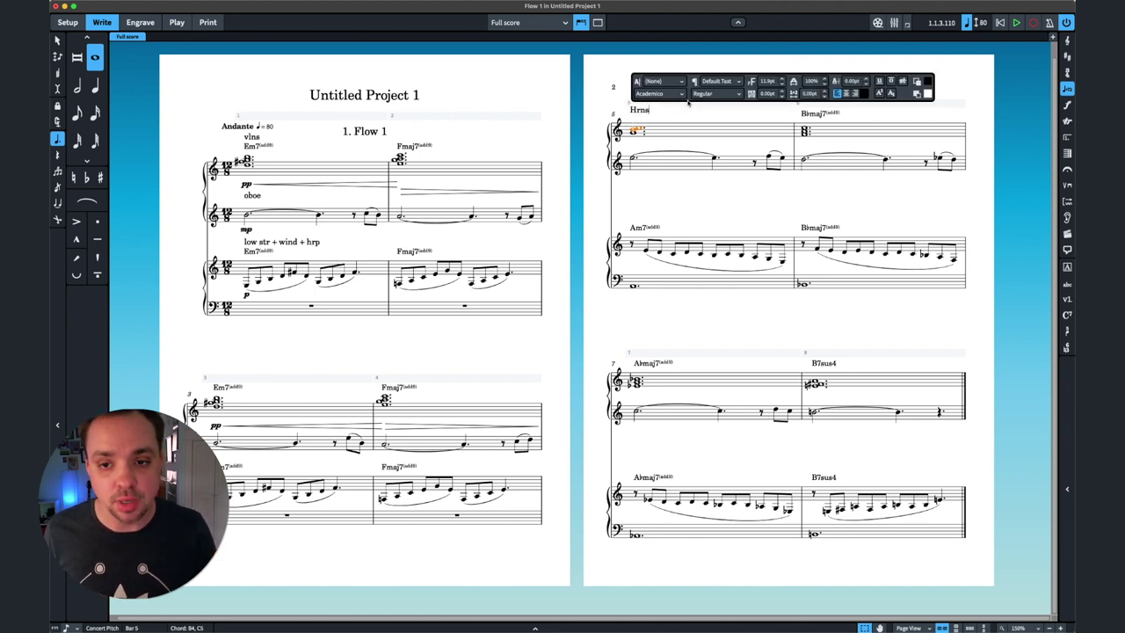
key(Escape)
click(818, 115)
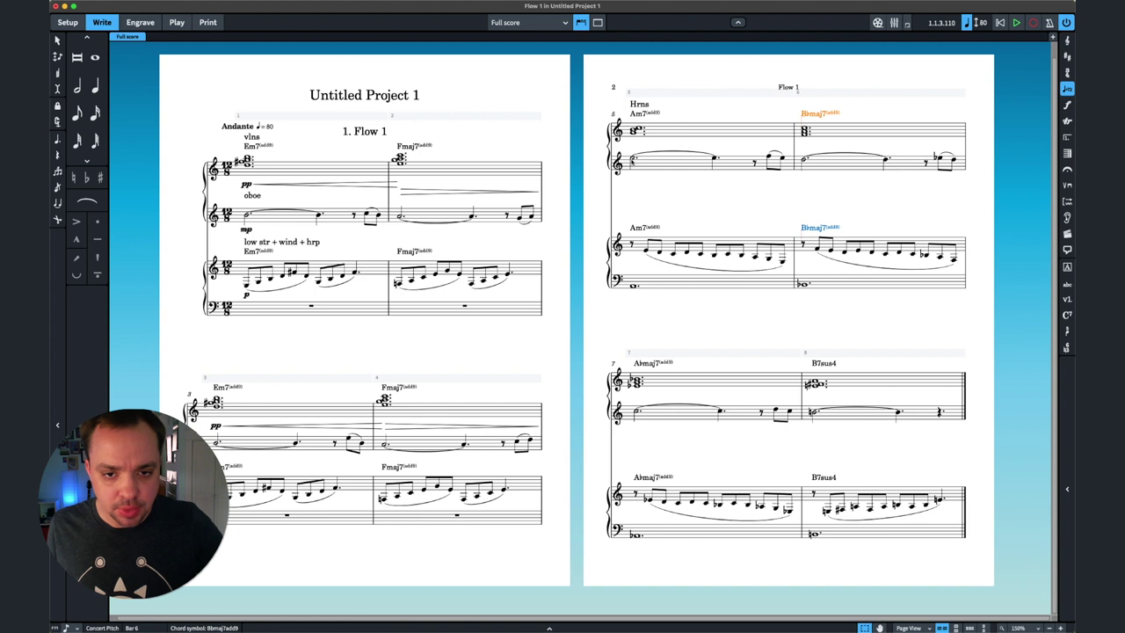
Add the text "+Fl 8va" above the melody staff in bar 5.
click(631, 161)
key(shift+x)
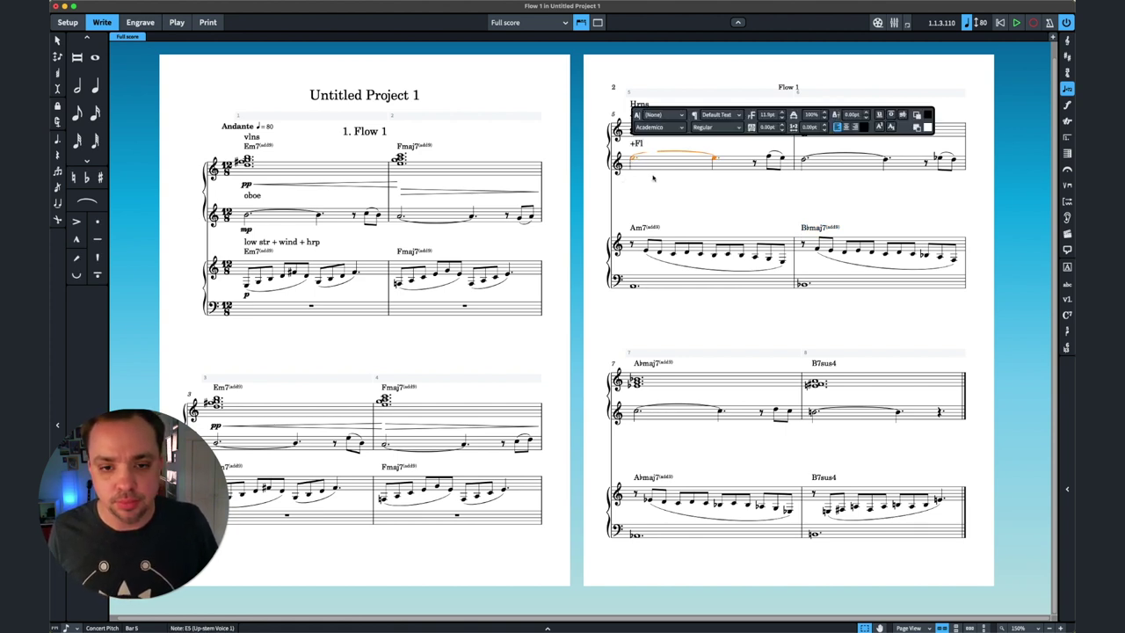
text(+Fl 8va)
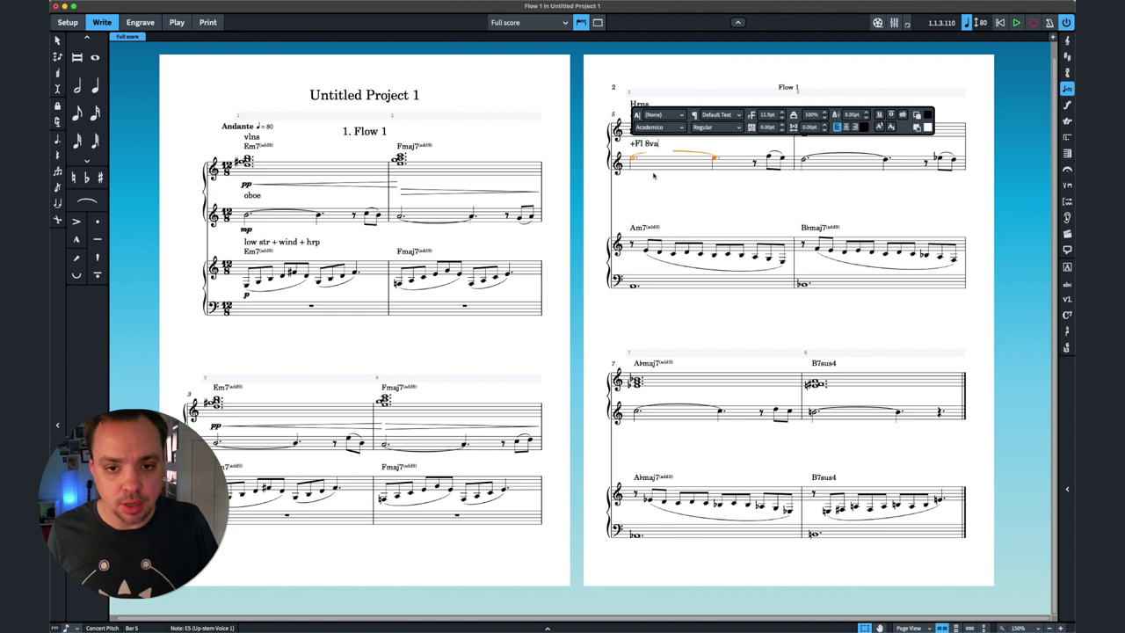
key(Escape)
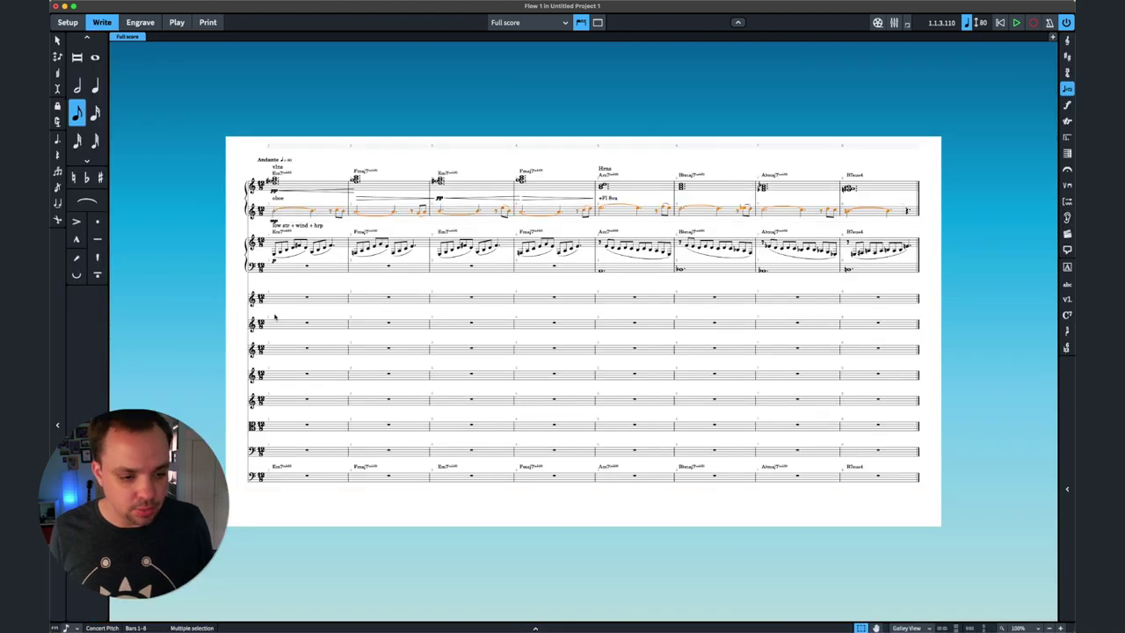
Copy the melody to the second orchestral staff, and from its bar 4 pickup onward to the first orchestral staff an octave higher.
alt+click(274, 317)
drag(577, 311, 932, 336)
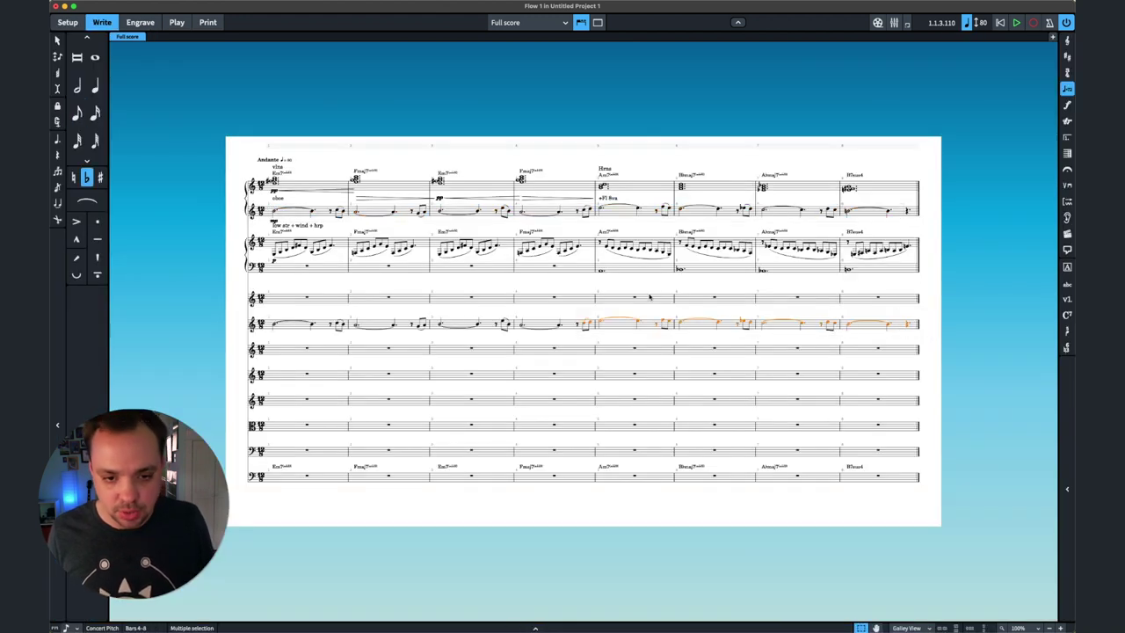
alt+click(583, 301)
key(alt+super+Up)
Add the dynamics mp at bar 1 and f at the bar 4 pickup in the second orchestral staff.
click(291, 324)
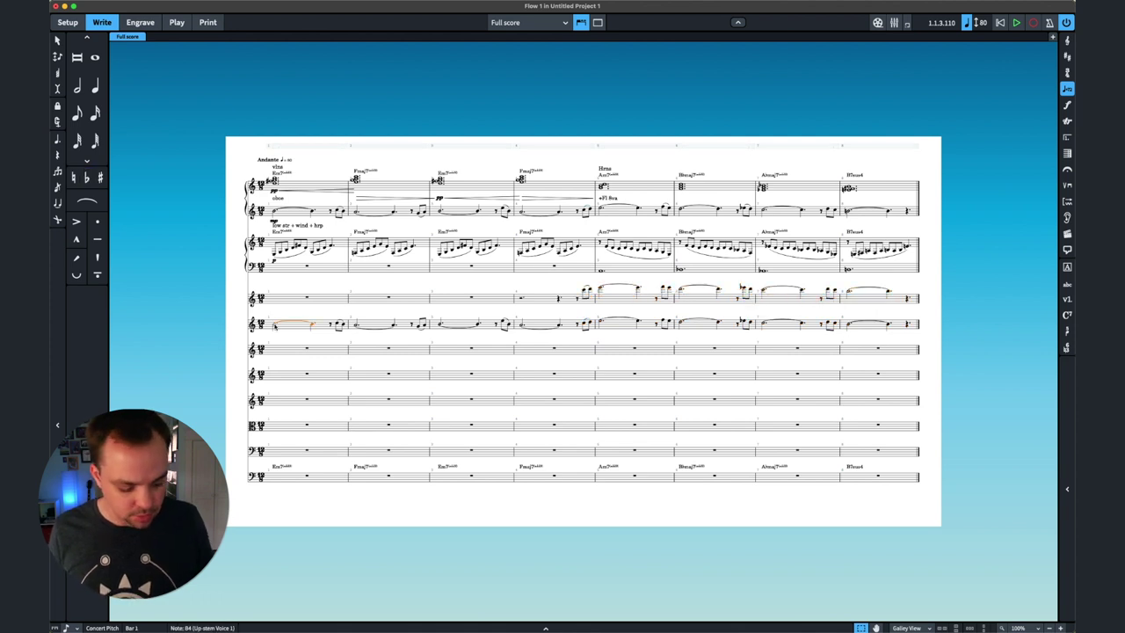
key(shift+d)
text(mp)
key(Return)
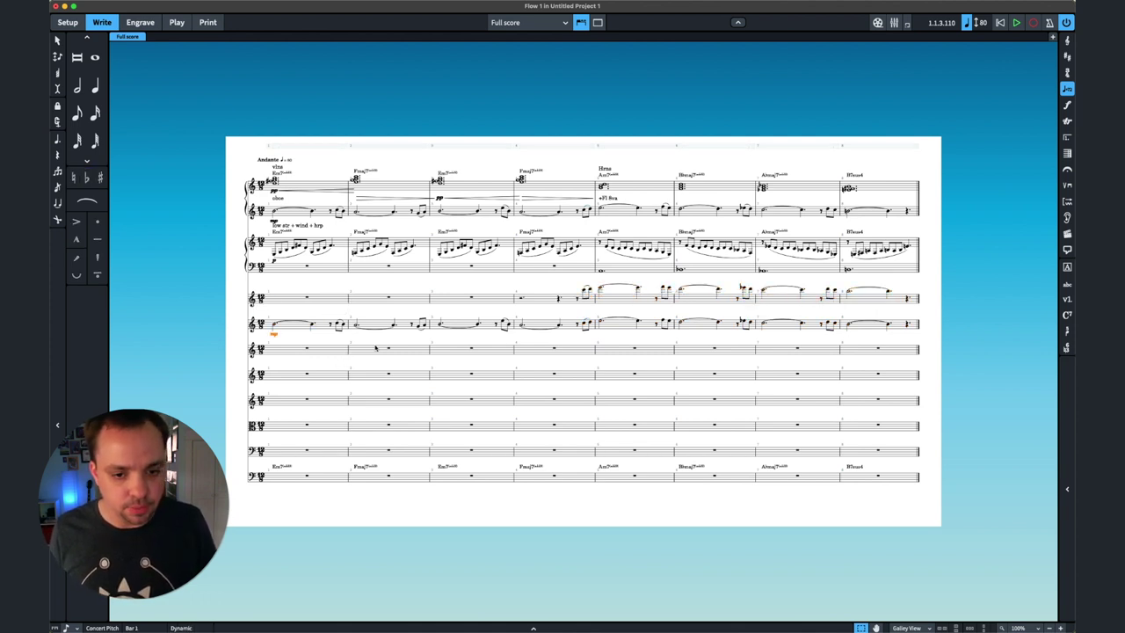
key(5)
key(shift+d)
text(f)
key(Return)
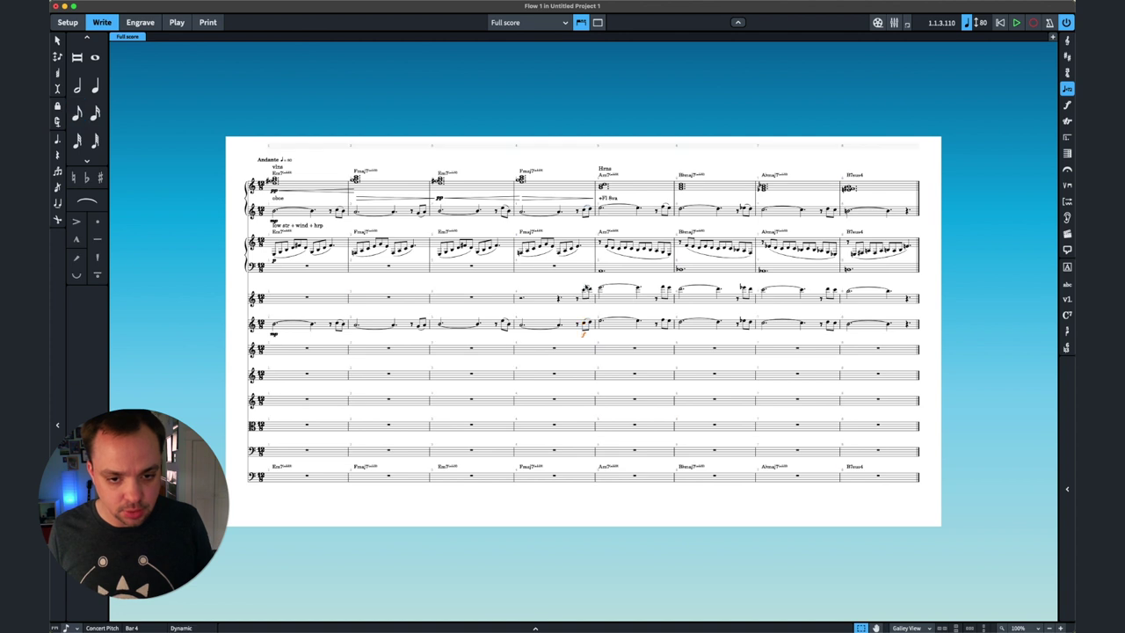
Add a diminuendo hairpin across bar 8 to the melody in the first two orchestral staves.
click(854, 326)
key(shift+period)
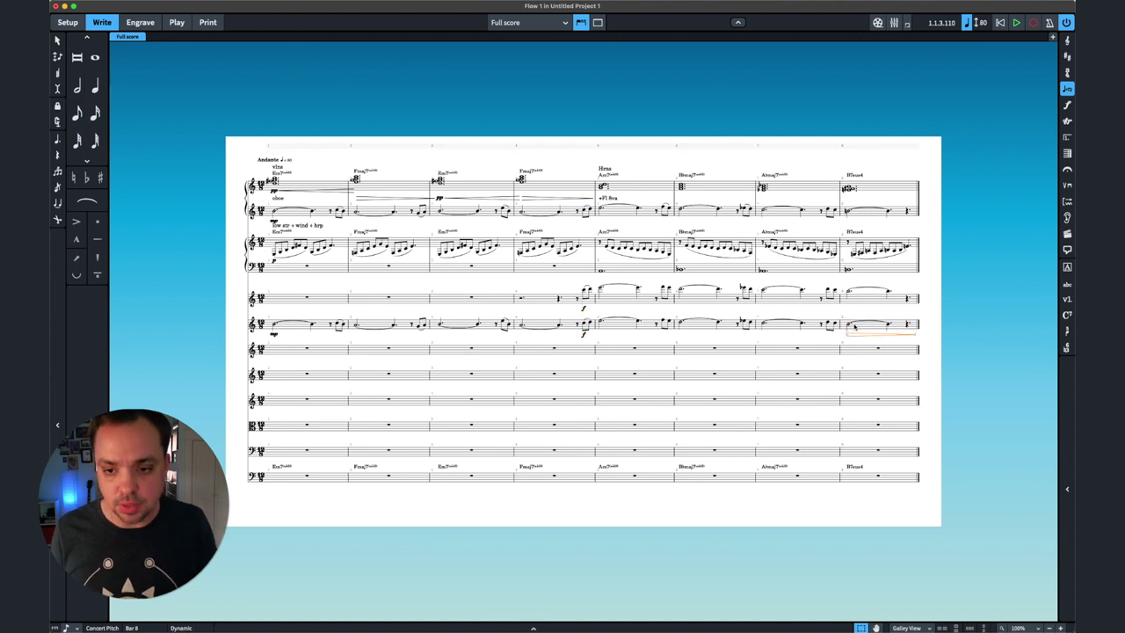
super+click(859, 299)
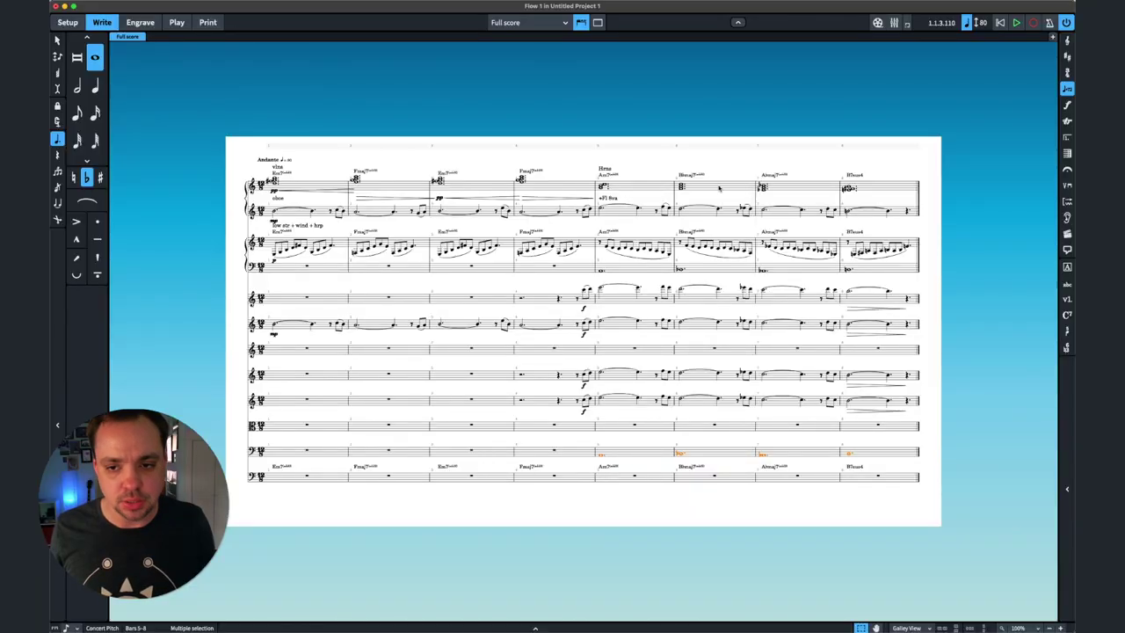
Copy the horn chords of bars 5 to 8 from the sketch to the third orchestral staff and play the passage.
click(854, 186)
shift+click(606, 187)
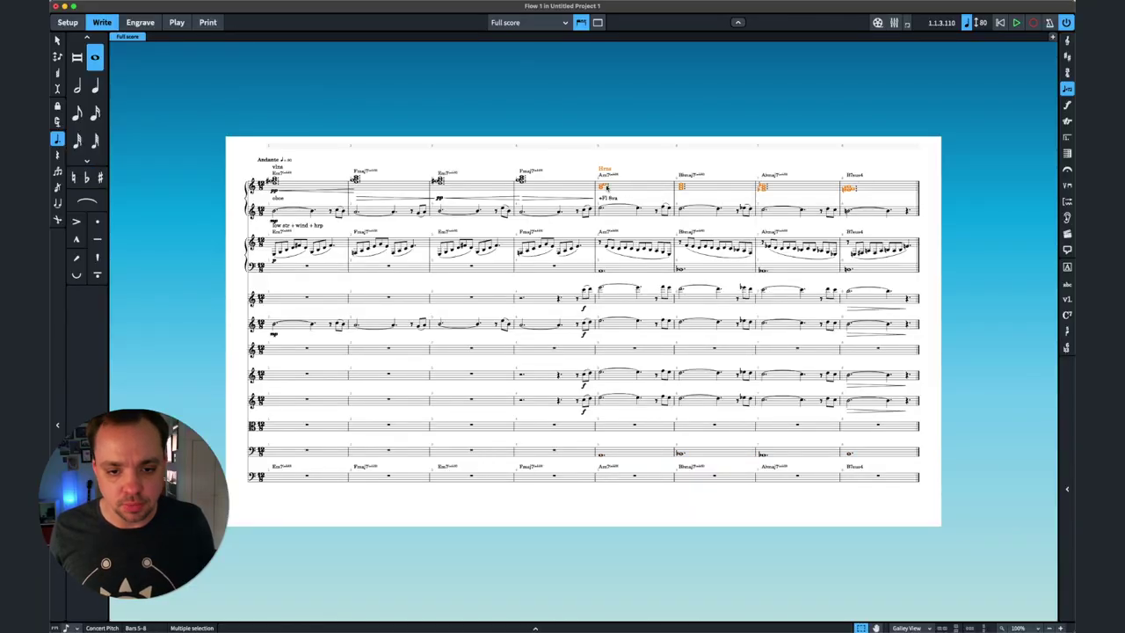
alt+click(601, 353)
key(space)
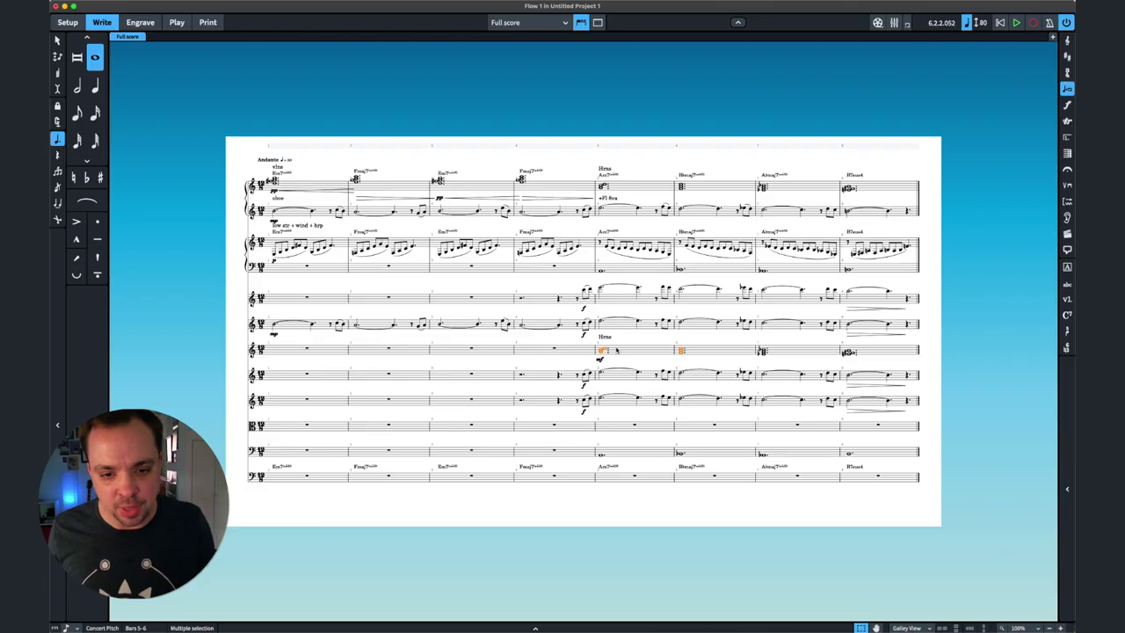
key(Escape)
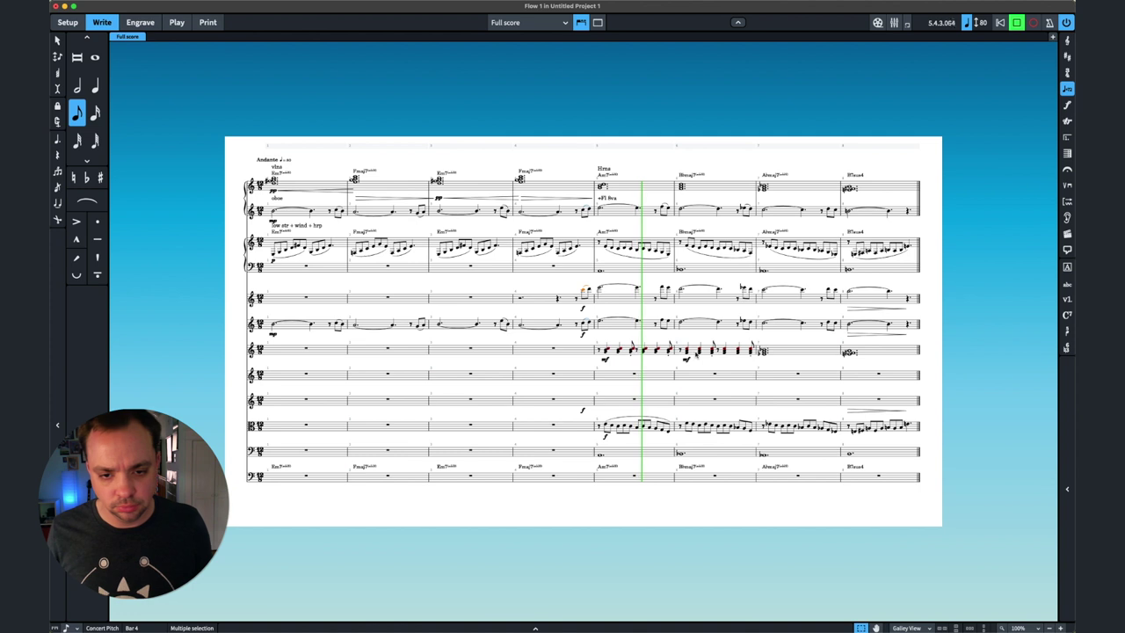
Stop playback and distribute the sketch's "vlns" chords of bars 1 to 4 across the two violin staves.
key(space)
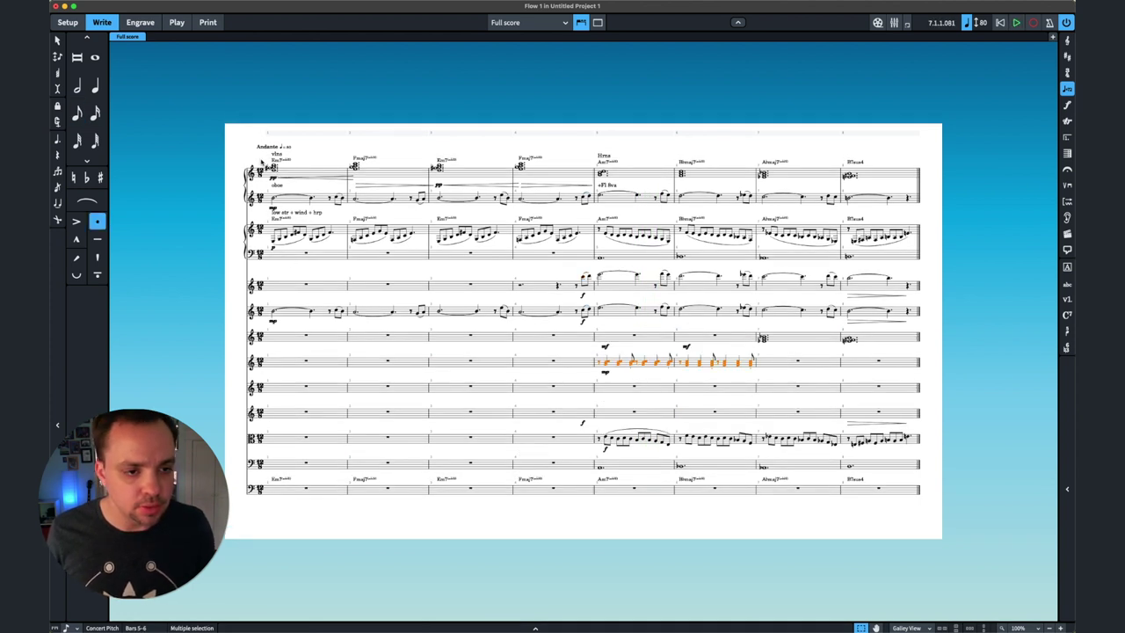
drag(265, 162, 534, 182)
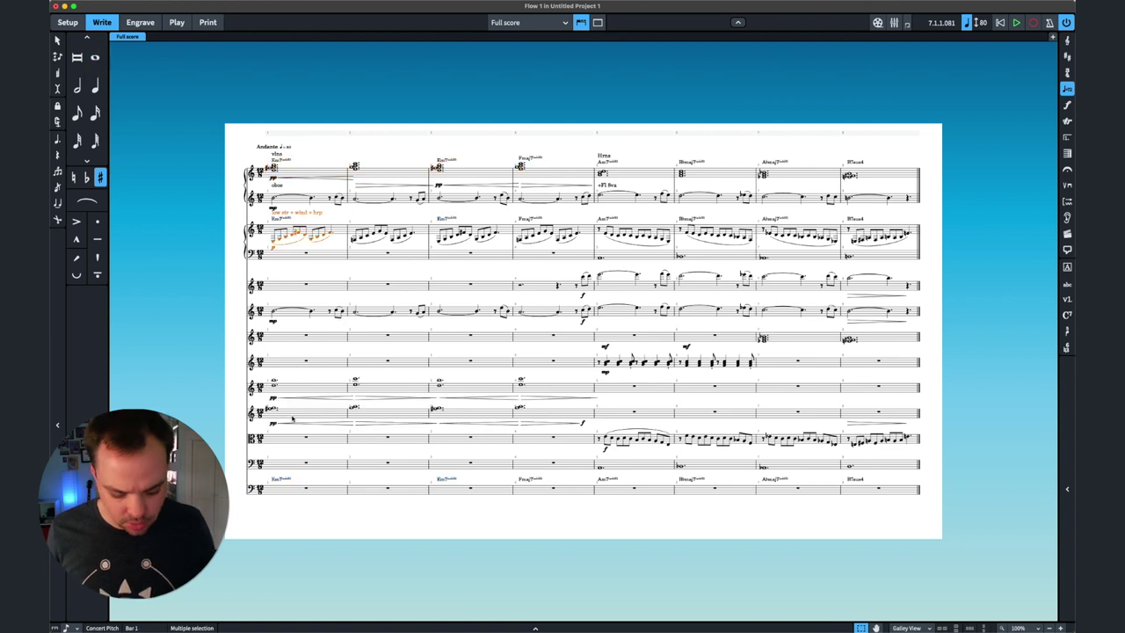
key(z)
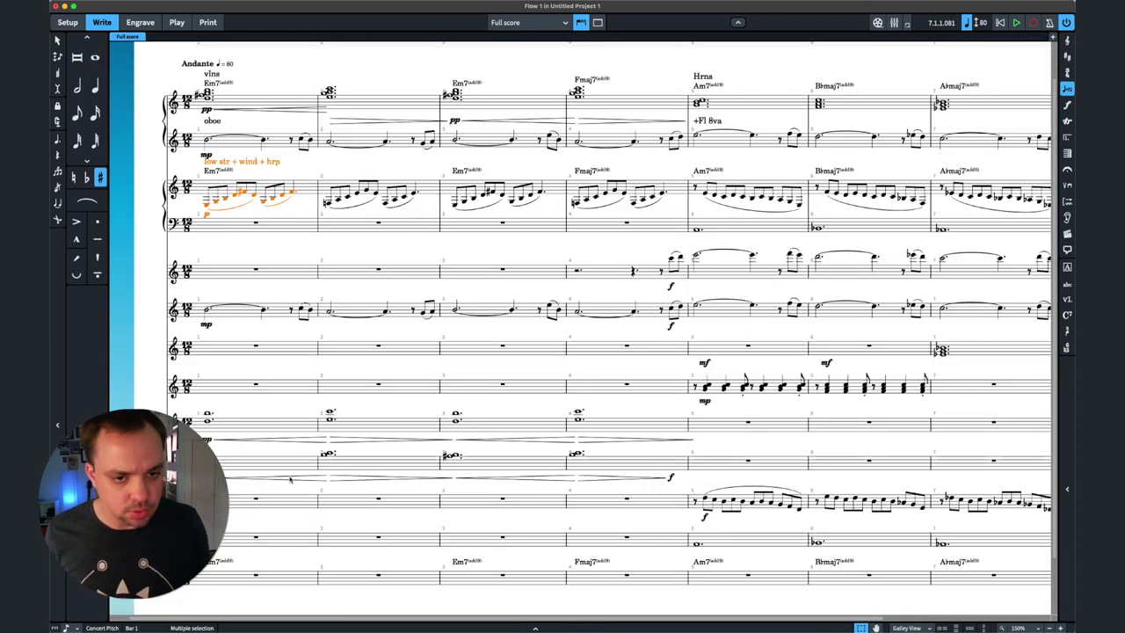
Play back the opening in bar 1 to check the new lower-string parts and the pizzicato bass.
key(space)
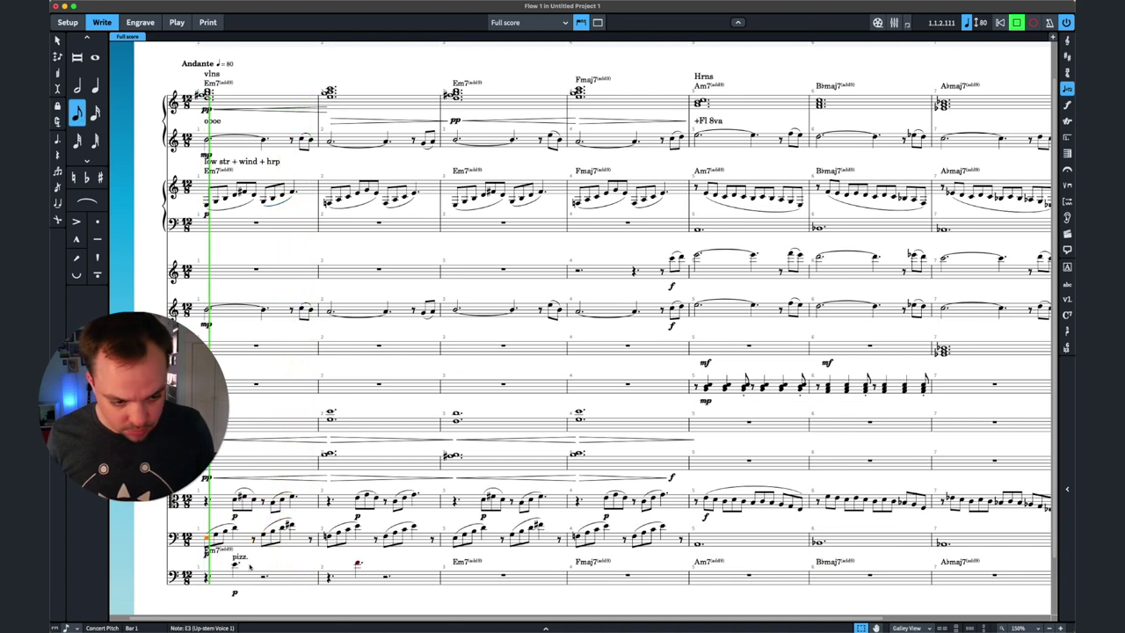
key(space)
click(248, 577)
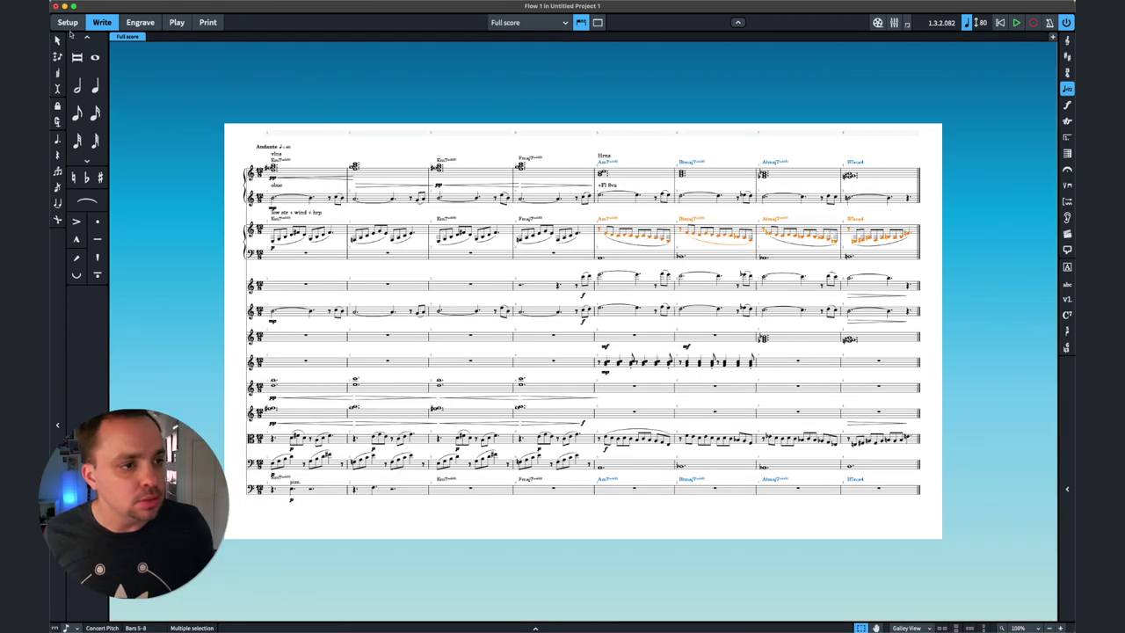
Remove the two sketch piano players from the project.
click(68, 22)
click(88, 60)
shift+click(95, 75)
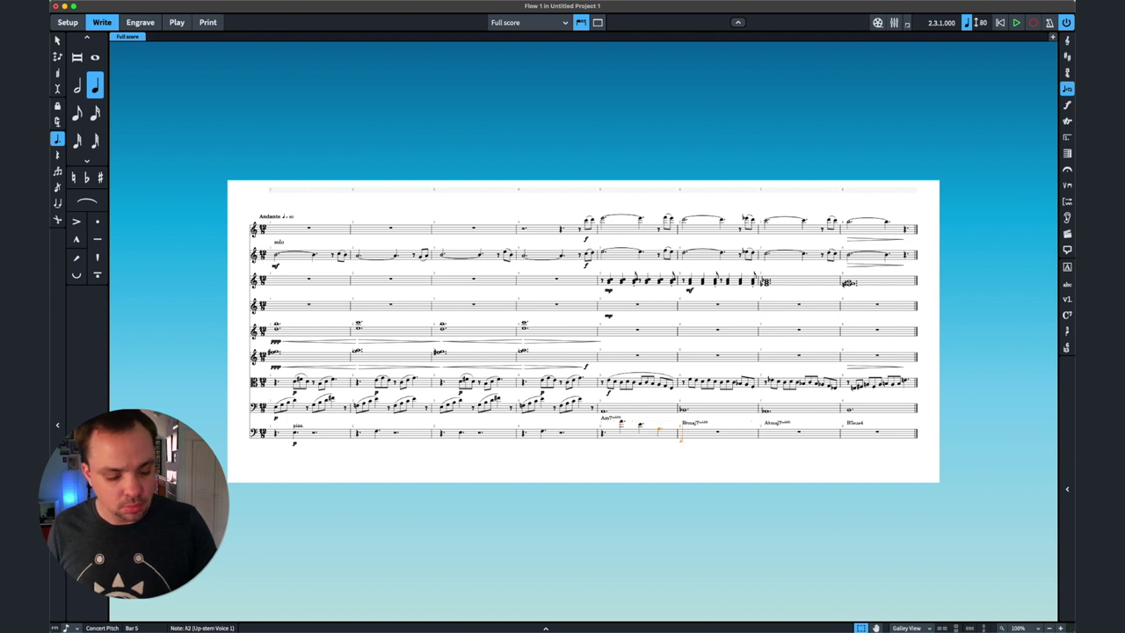
Enter dotted-quarter bass figures in bars 6 to 8 of the bottom staff, ending on low B♭, A♭ and B.
key(Right)
key(Right)
key(Right)
key(Right)
key(Right)
key(Right)
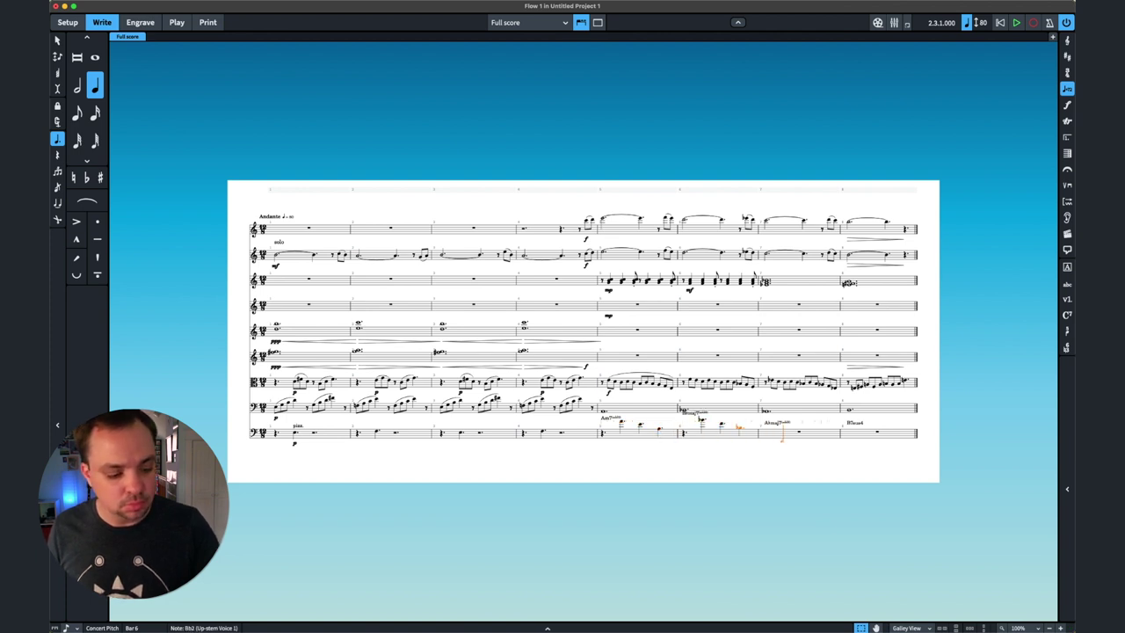
click(783, 423)
click(802, 425)
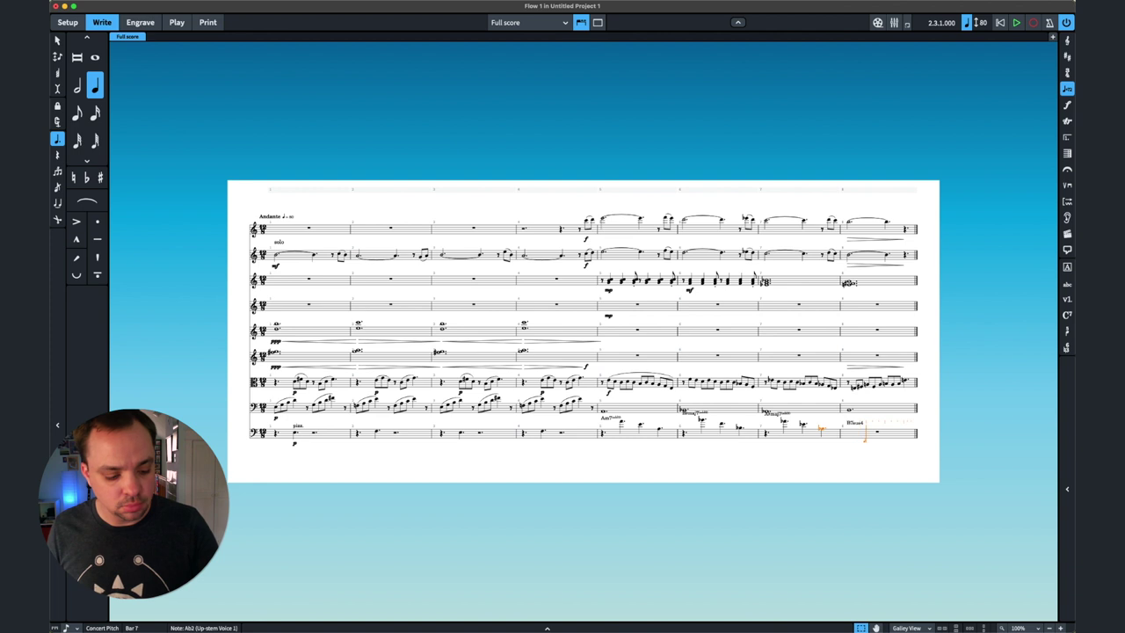
click(819, 428)
key(Escape)
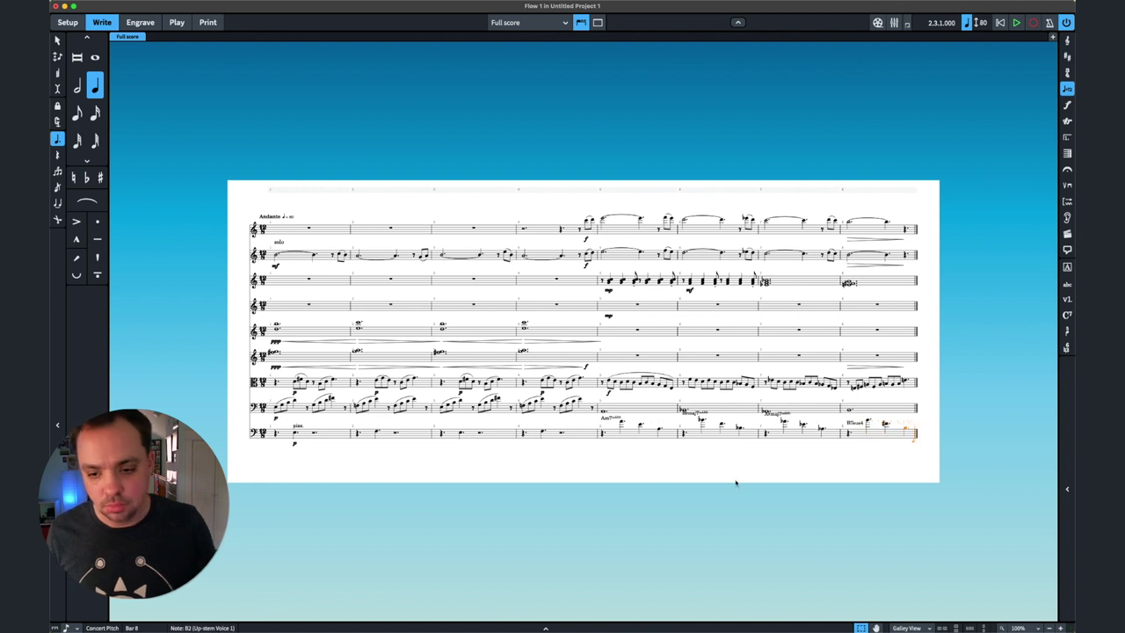
Add a harp grand staff above the strings and copy the bass line of bars 5 to 8 into its lower staff.
drag(920, 454, 599, 421)
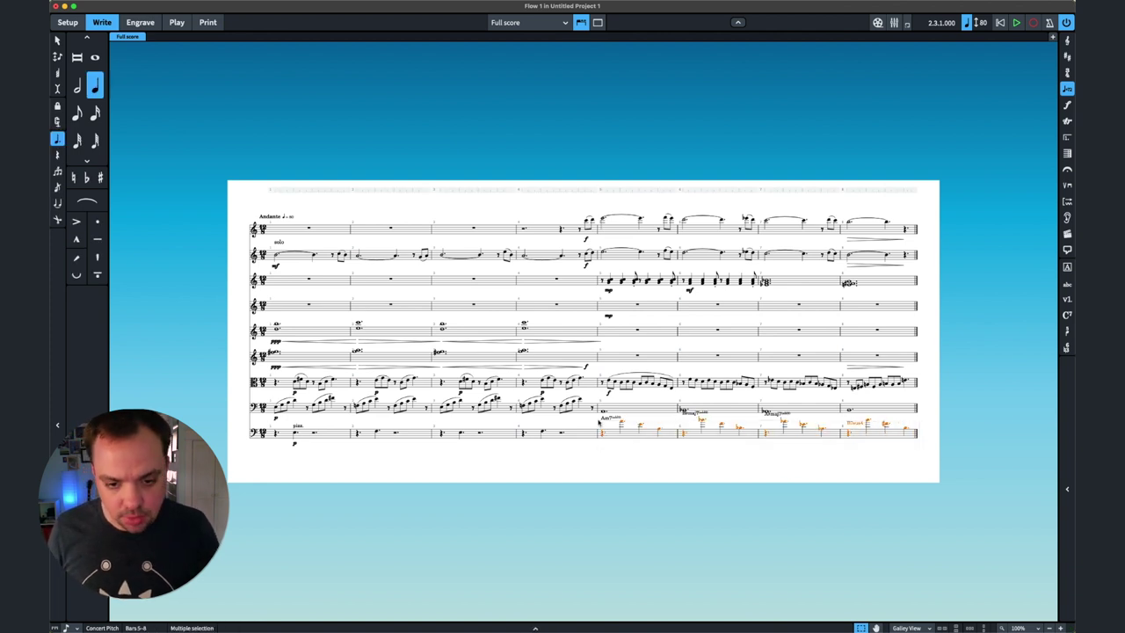
click(68, 22)
click(102, 22)
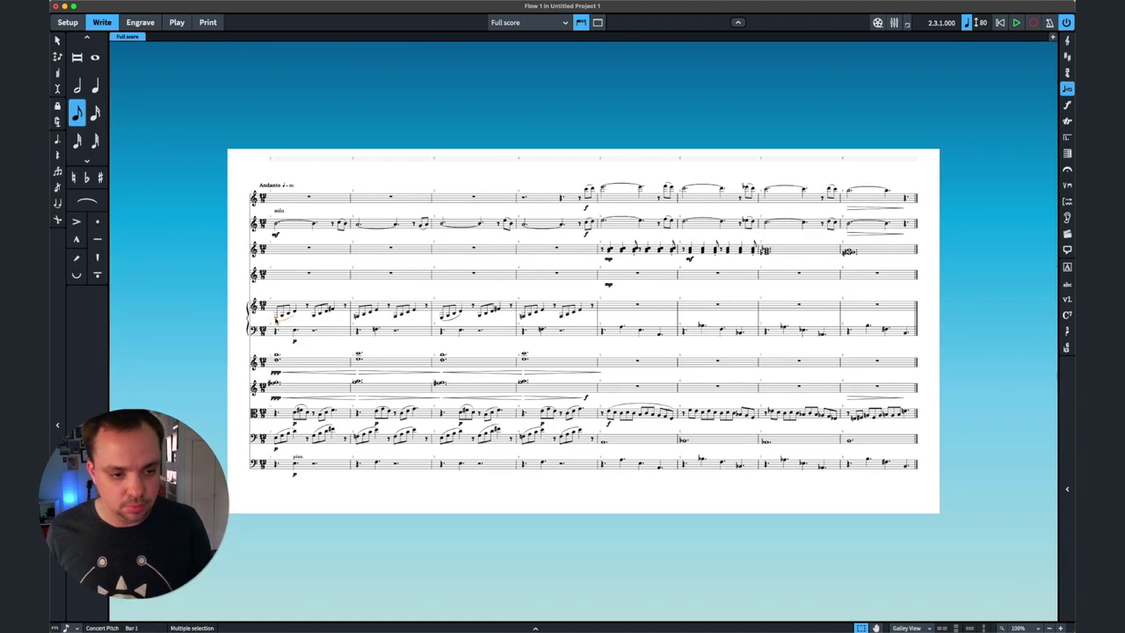
Fill in the continuous eighth-note accompaniment in bars 1 to 4 of the harp's treble staff.
click(288, 312)
click(295, 331)
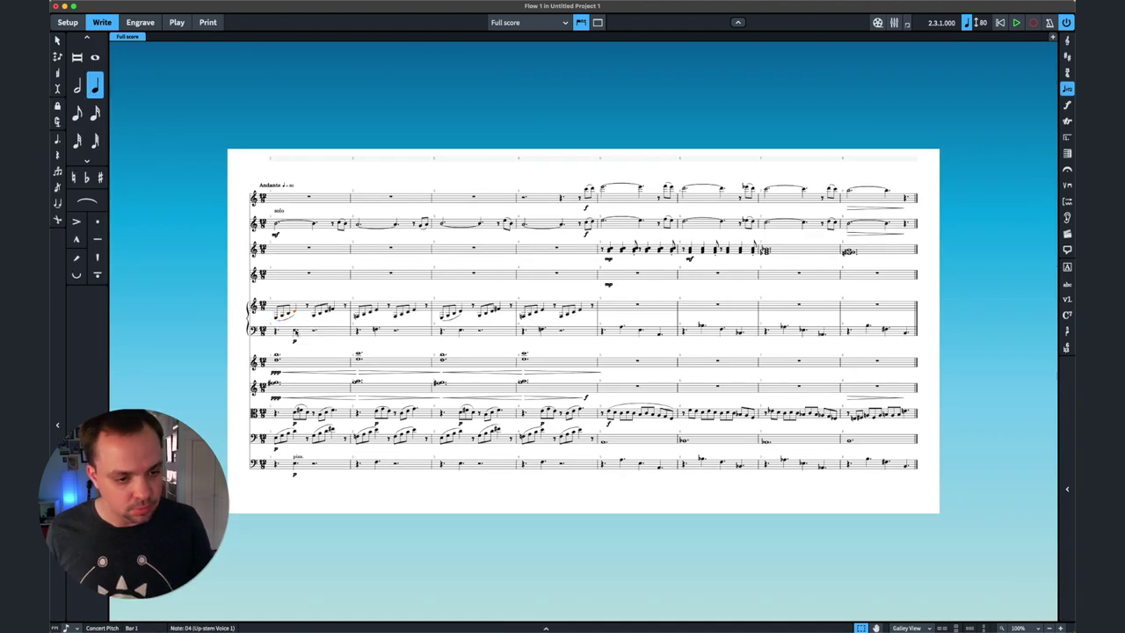
click(296, 314)
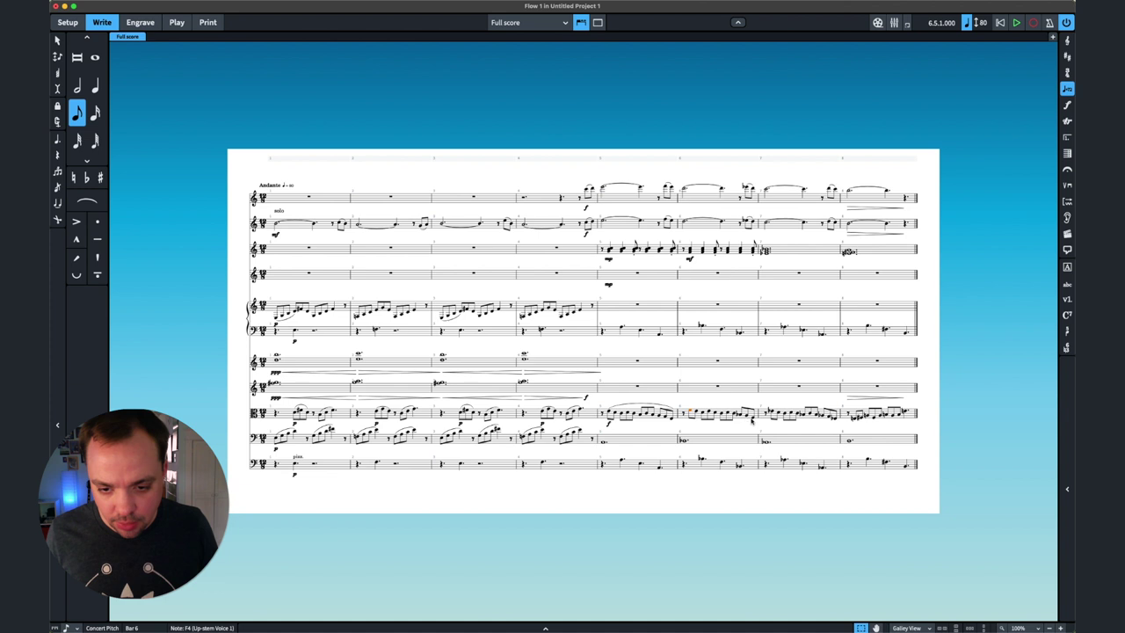
Add slurs over the viola's eighth-note runs in bars 6 to 8.
shift+click(752, 419)
key(s)
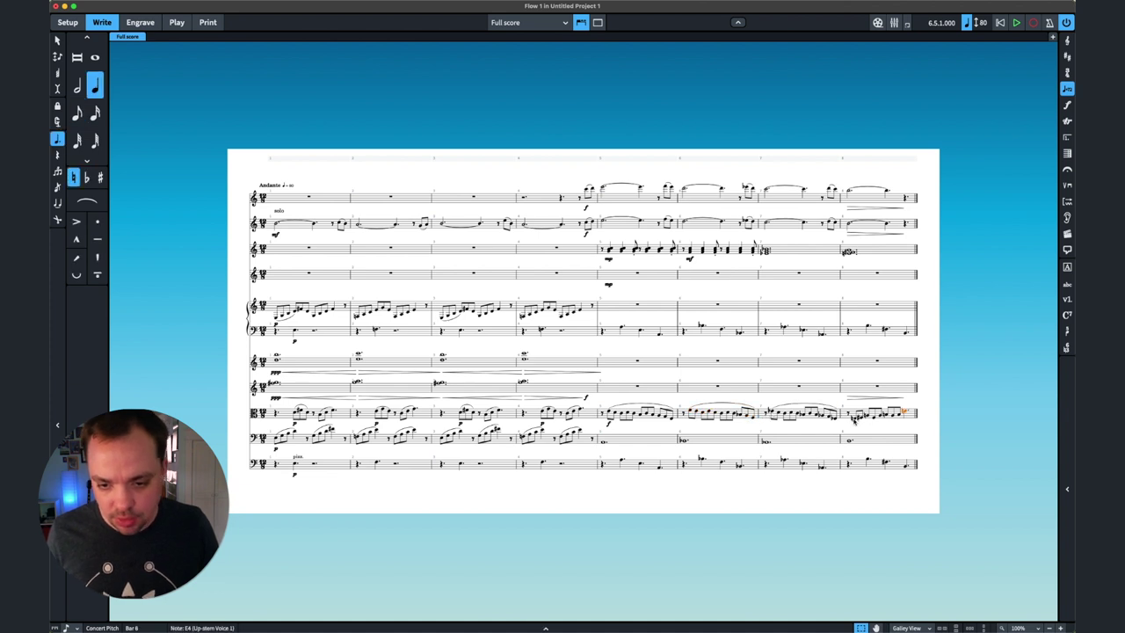
key(Escape)
Change the viola's dynamic at the start of bar 5 to mf.
click(606, 424)
key(shift+d)
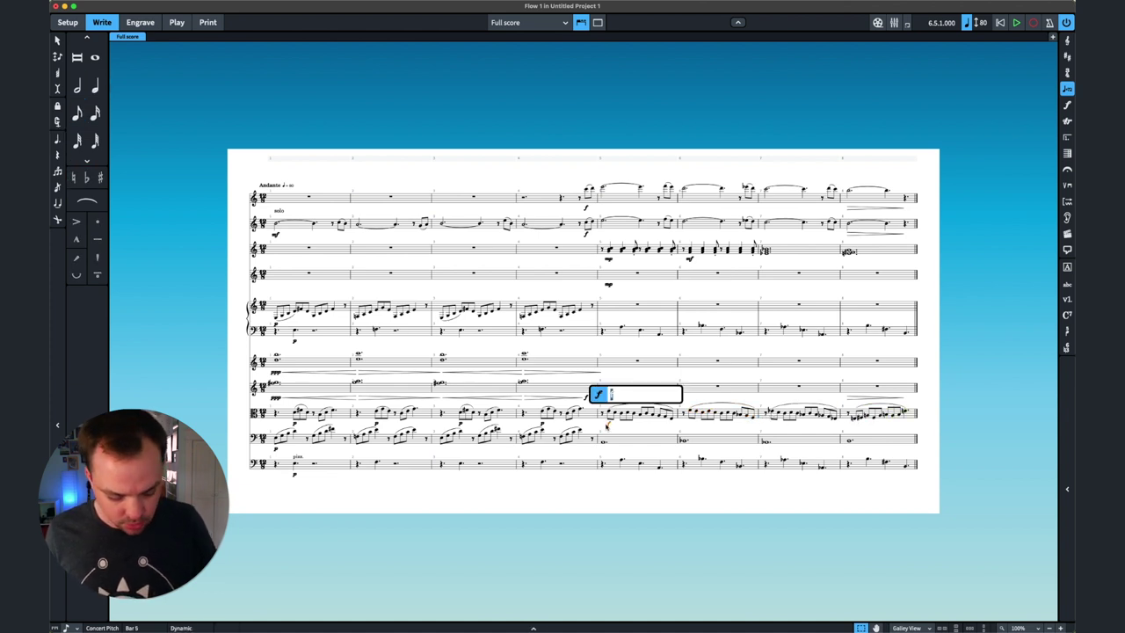
text(mf)
key(Return)
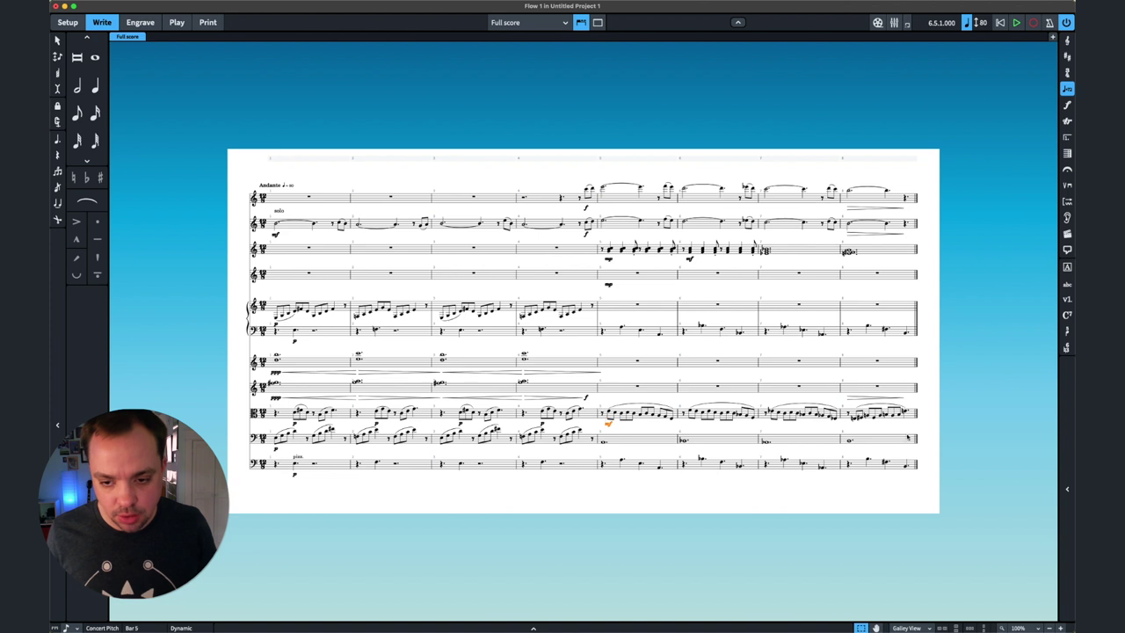
Copy the viola line of bars 5 to 8 into the harp's treble staff and a newly added B♭ clarinet part.
shift+click(916, 423)
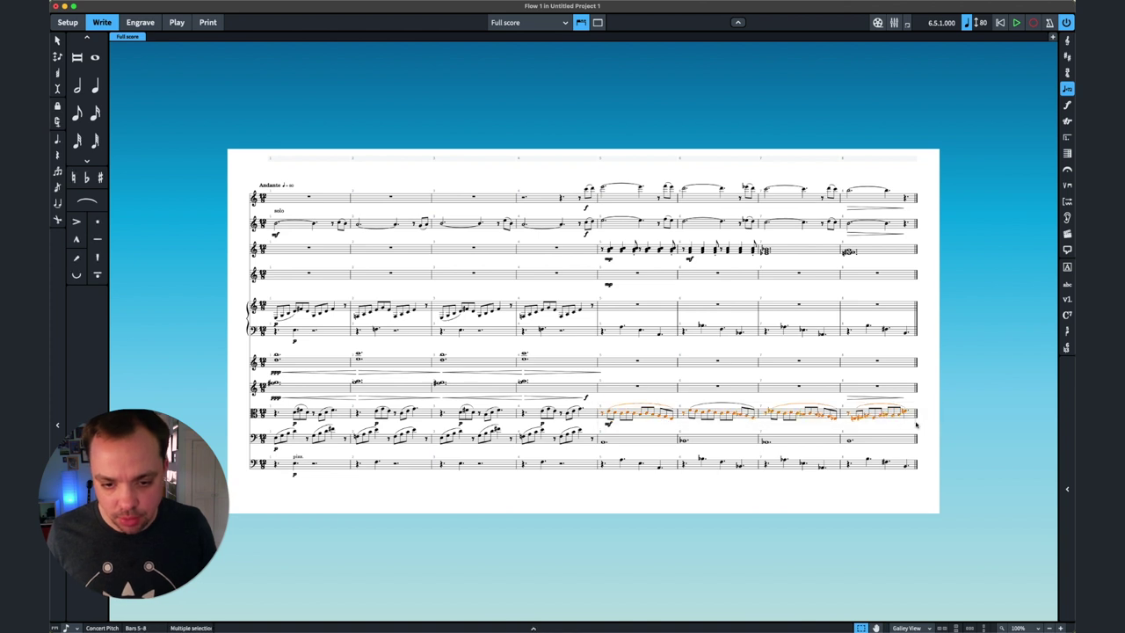
alt+click(603, 308)
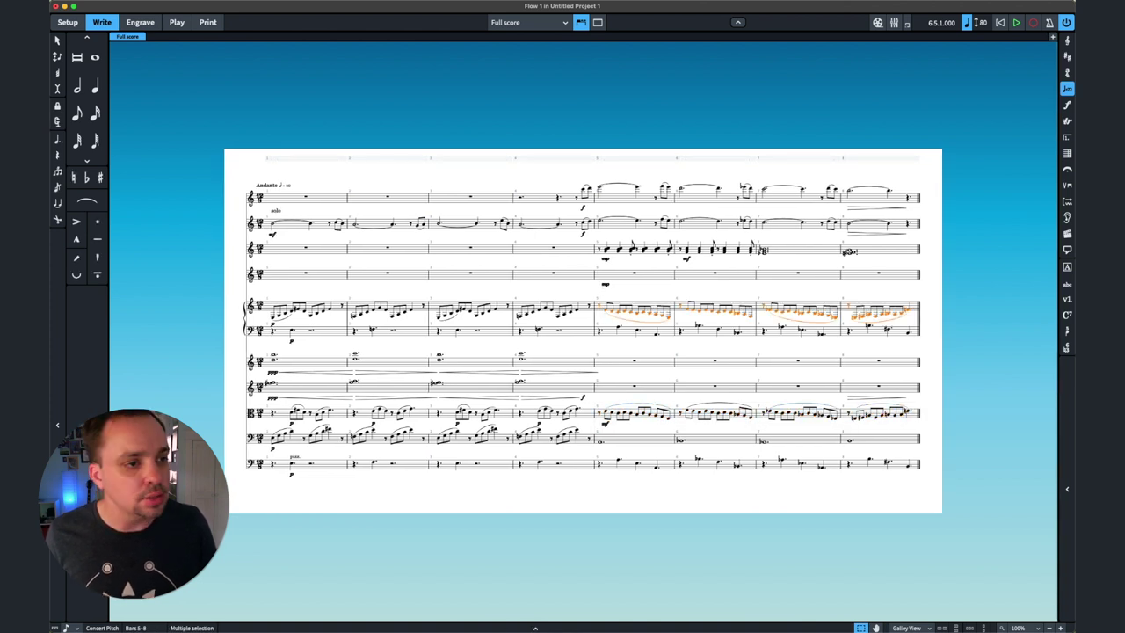
click(66, 24)
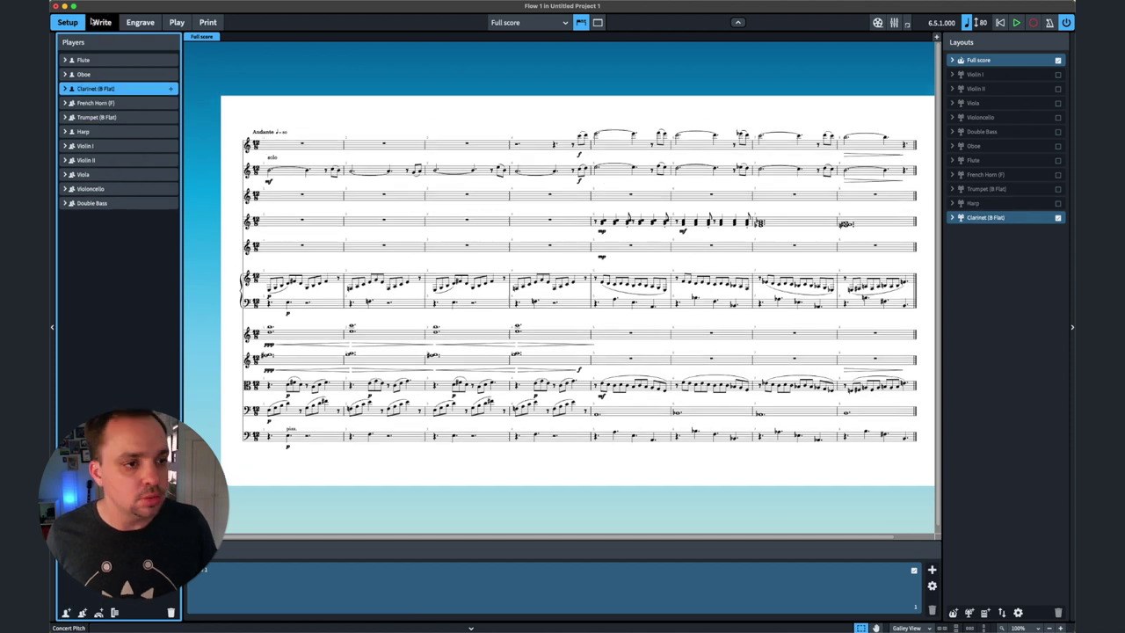
click(95, 22)
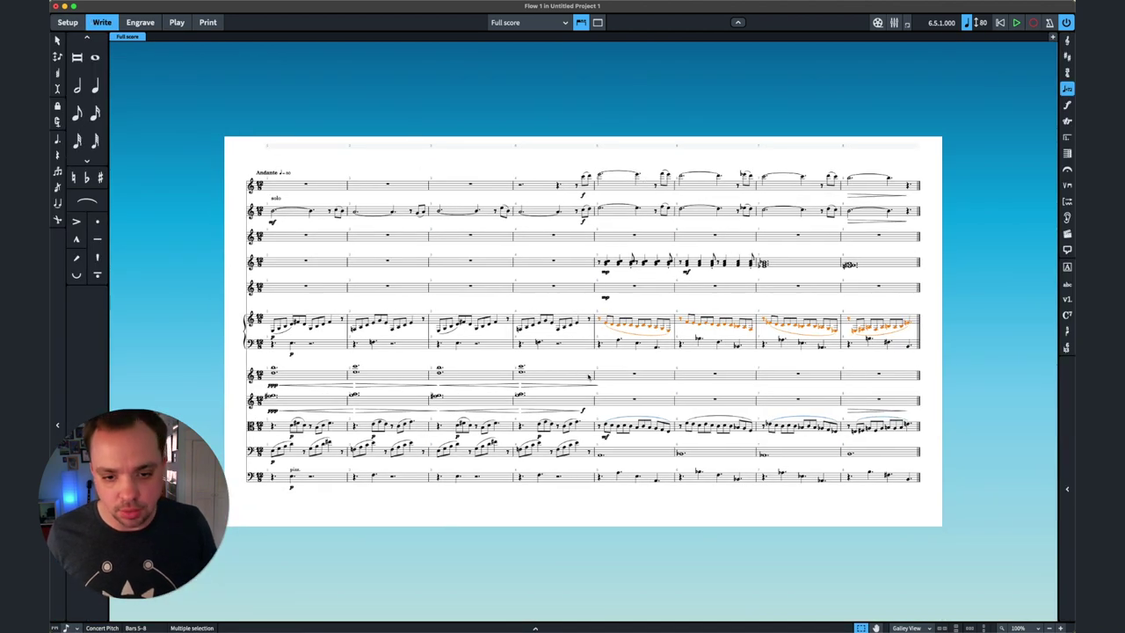
alt+click(600, 239)
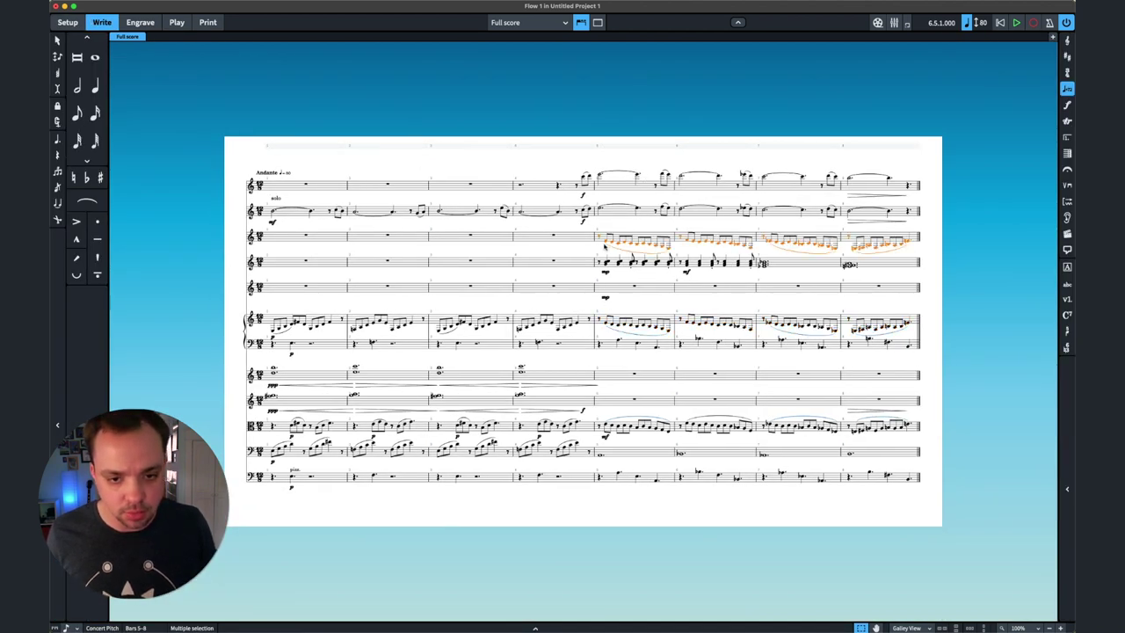
key(Escape)
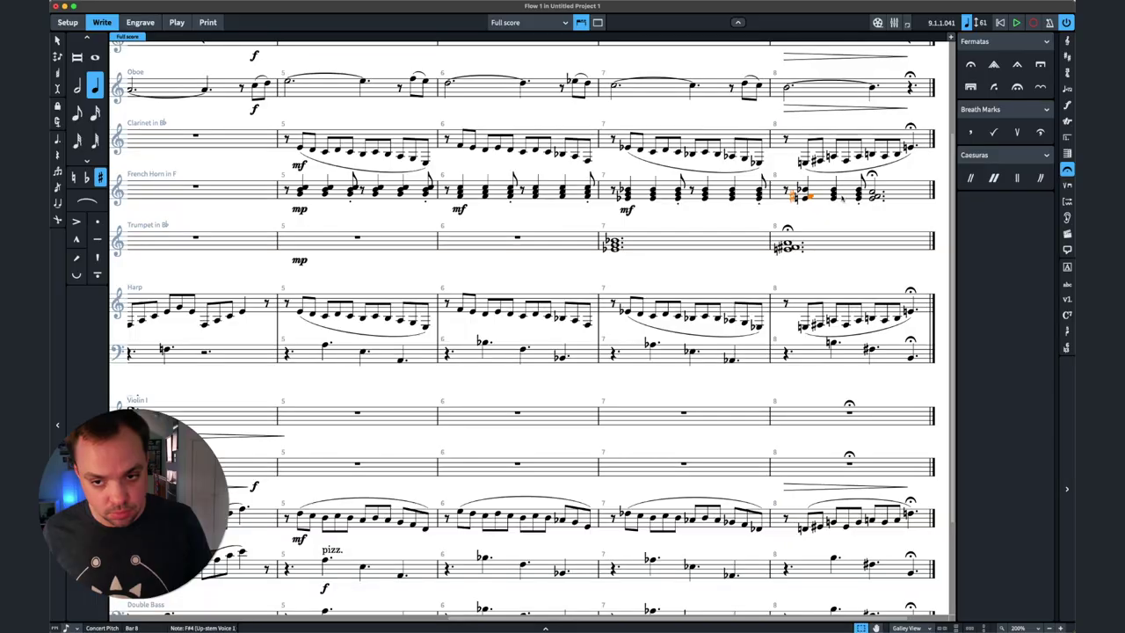
Adjust the pitches of the second French horn chord in bar 8.
click(835, 191)
key(alt+Down)
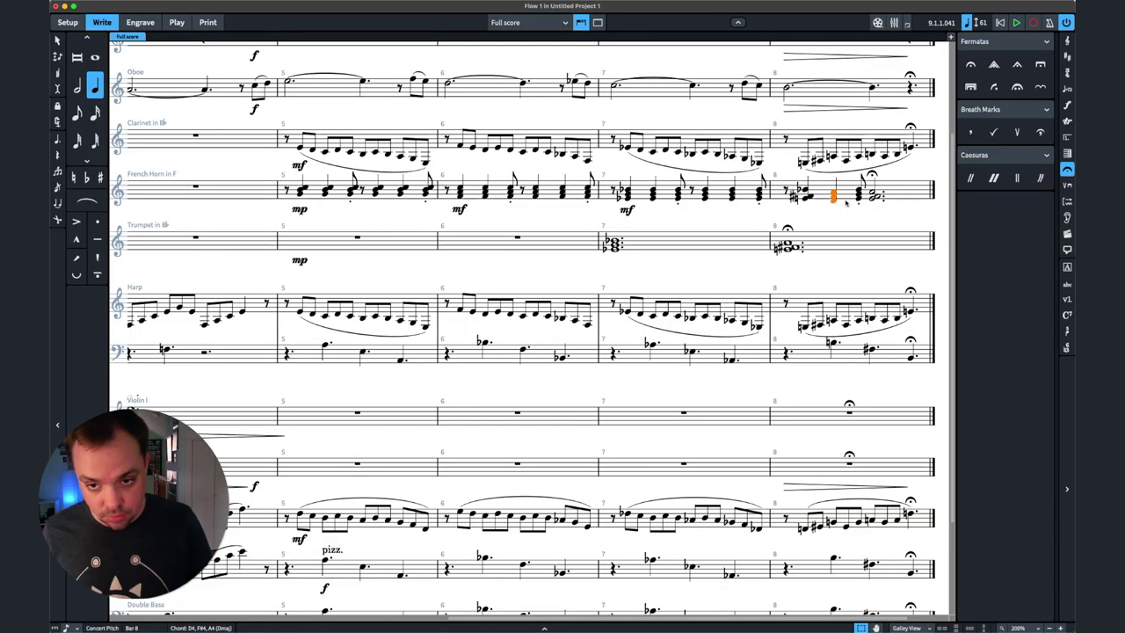
key(alt+Up)
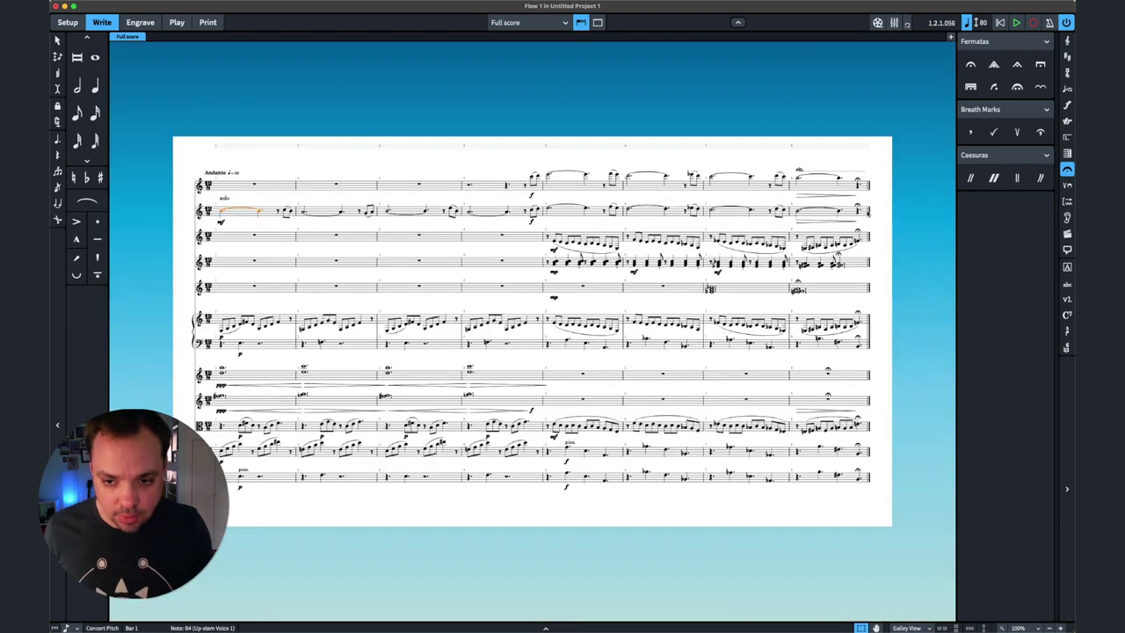
Try to remove two bars using the final barline as the reference point.
click(868, 213)
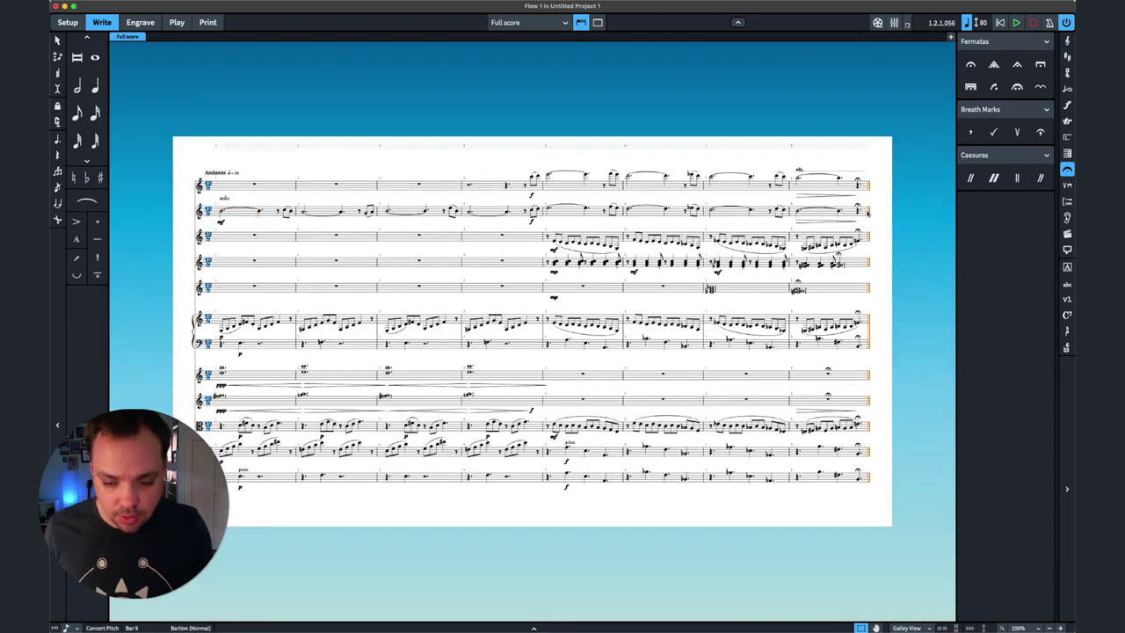
key(shift+b)
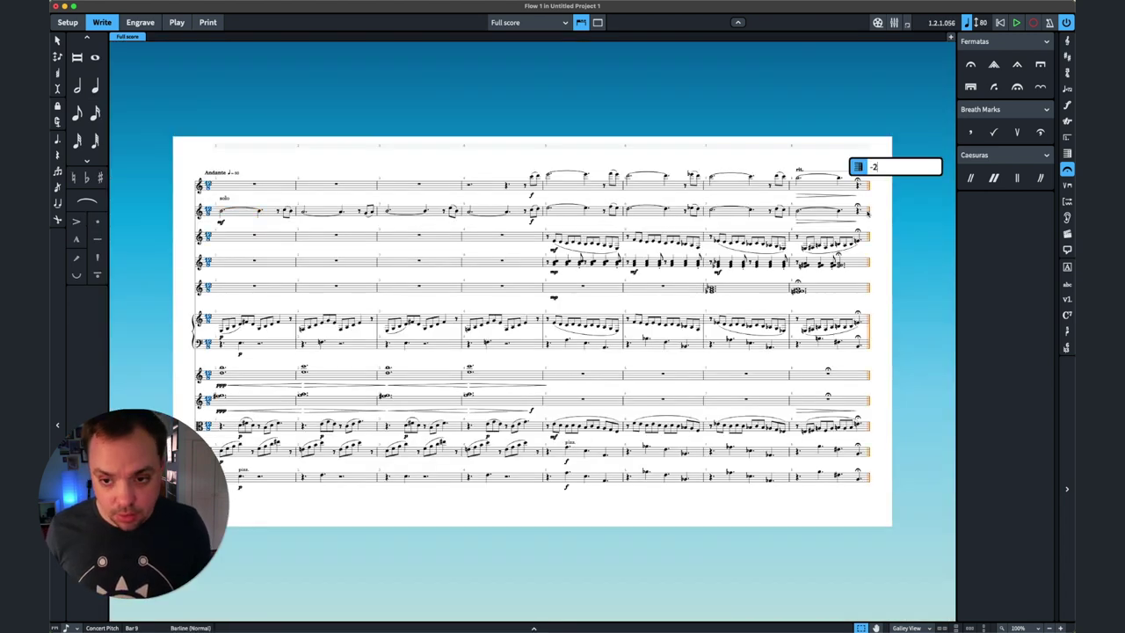
text(-2)
key(Return)
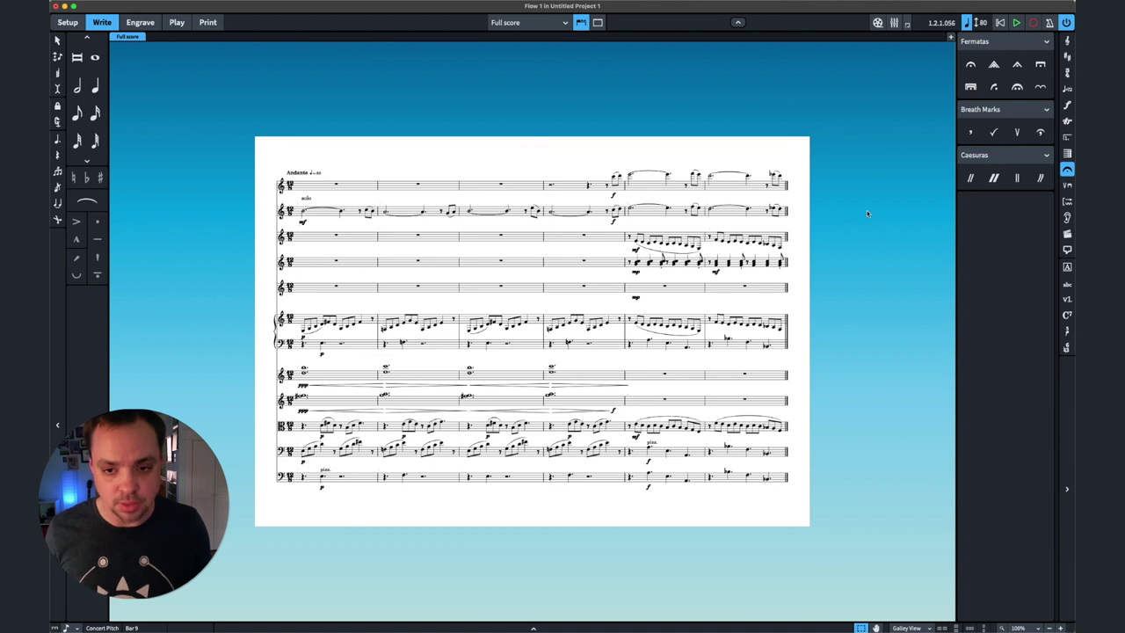
key(super+z)
Insert an introductory bar at the start of the score and fill it with the opening harp and string accompaniment.
click(189, 184)
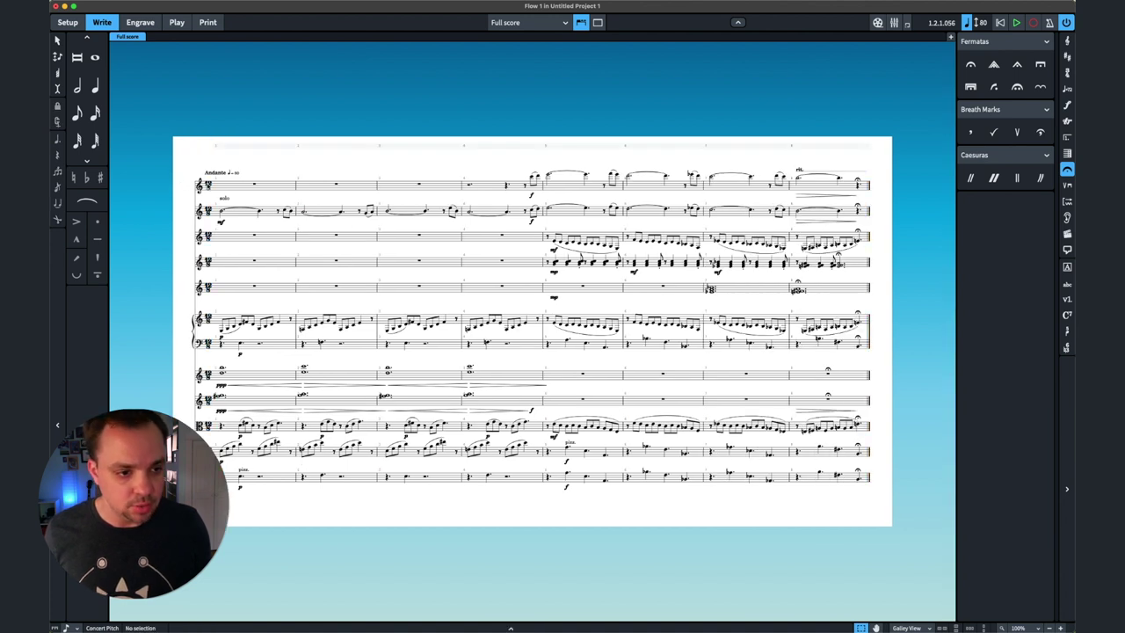
click(208, 186)
key(shift+b)
text(+2)
key(Return)
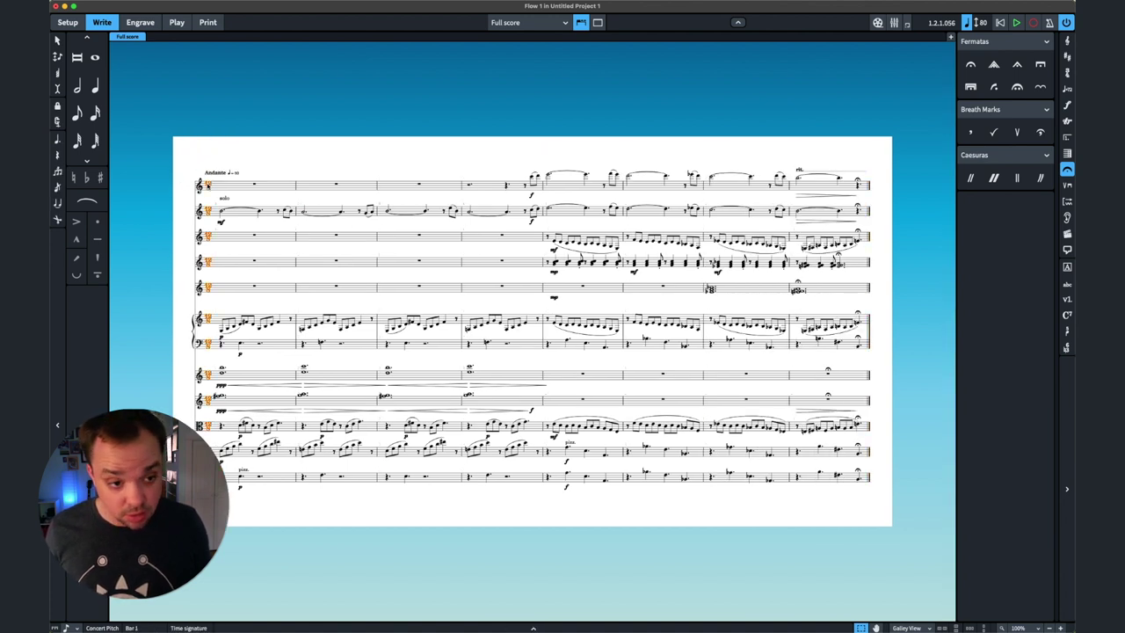
key(shift+n)
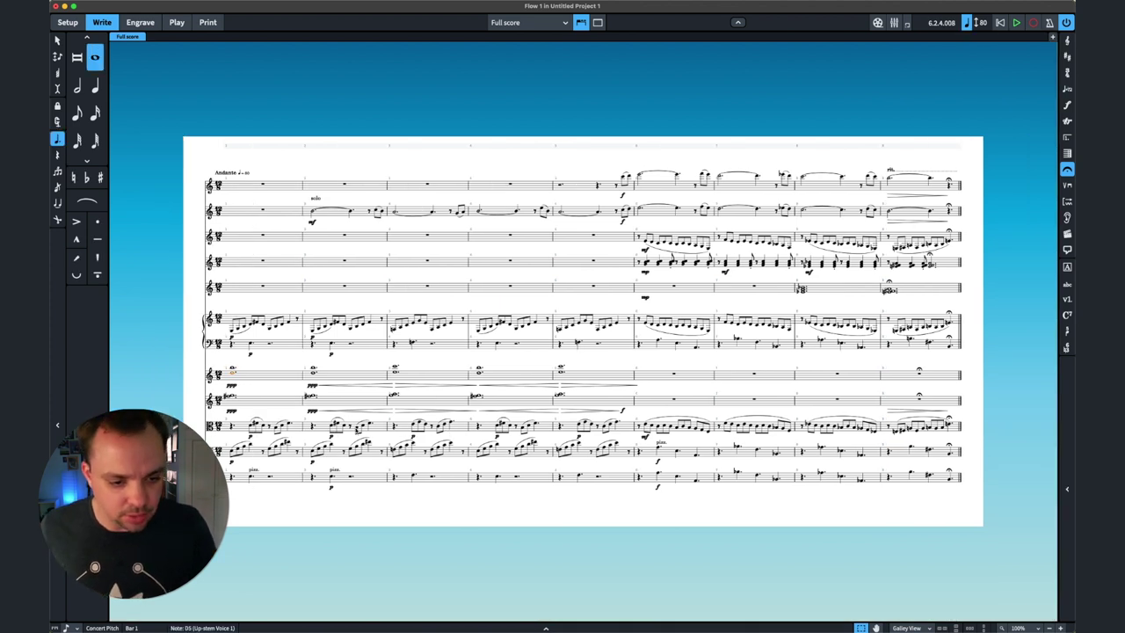
click(357, 428)
key(Escape)
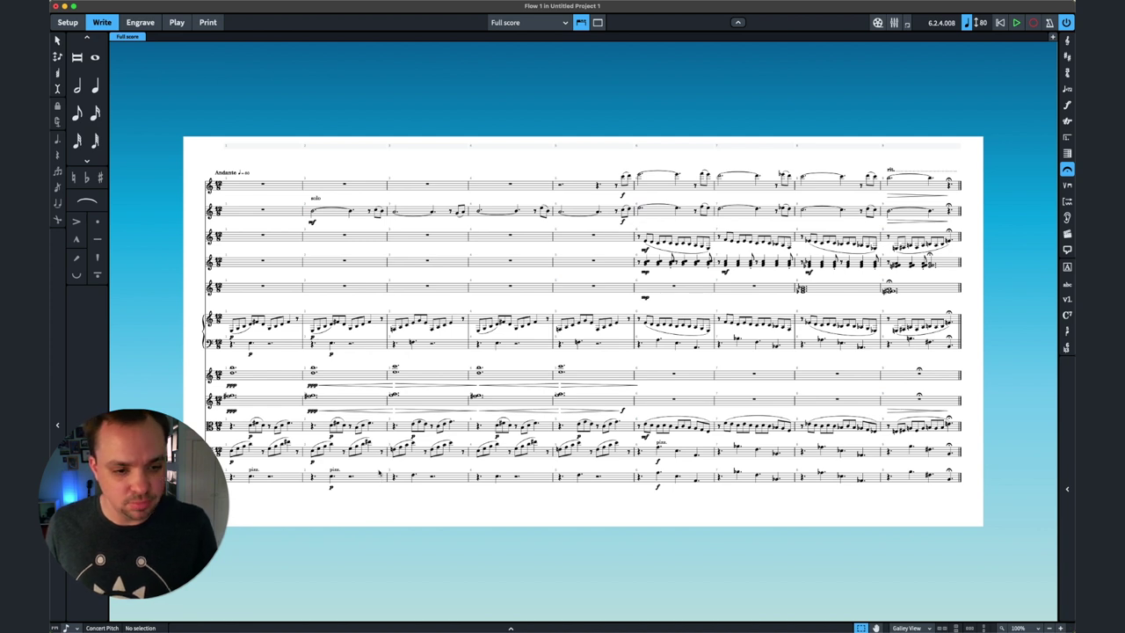
click(357, 428)
shift+click(366, 445)
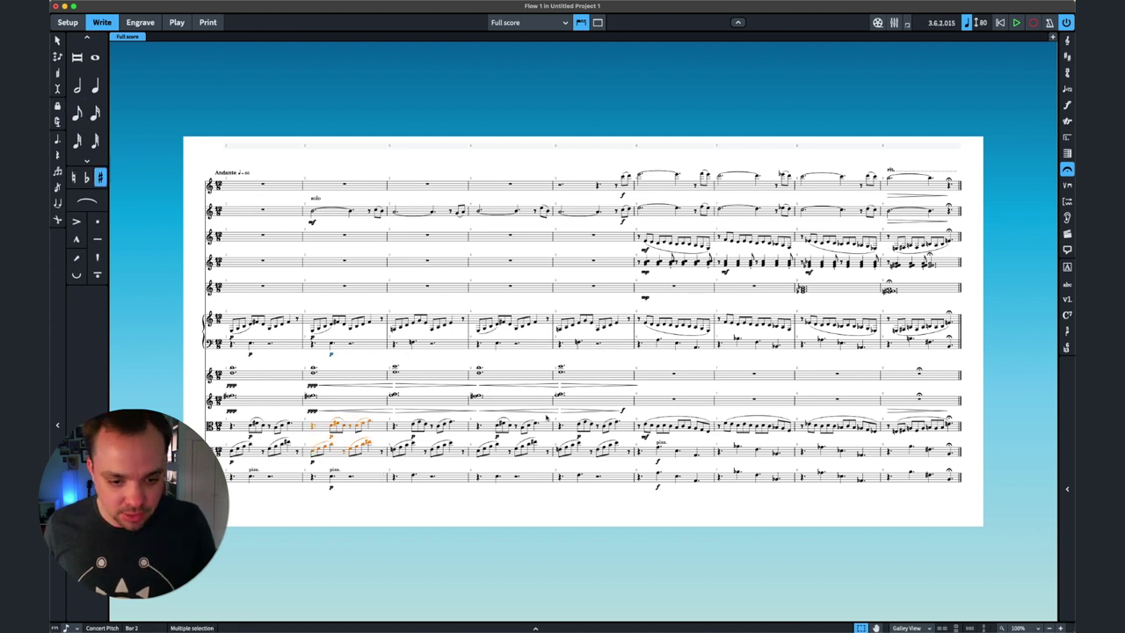
key(Escape)
drag(521, 430, 519, 431)
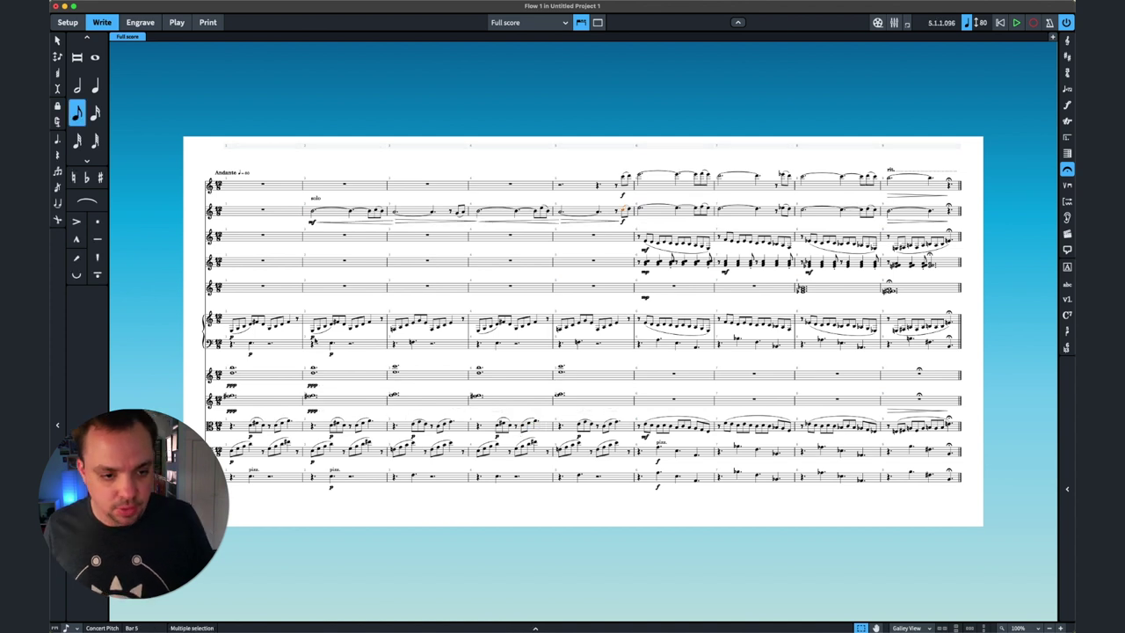
Remove the redundant p dynamics from the harp in bar 2.
click(313, 339)
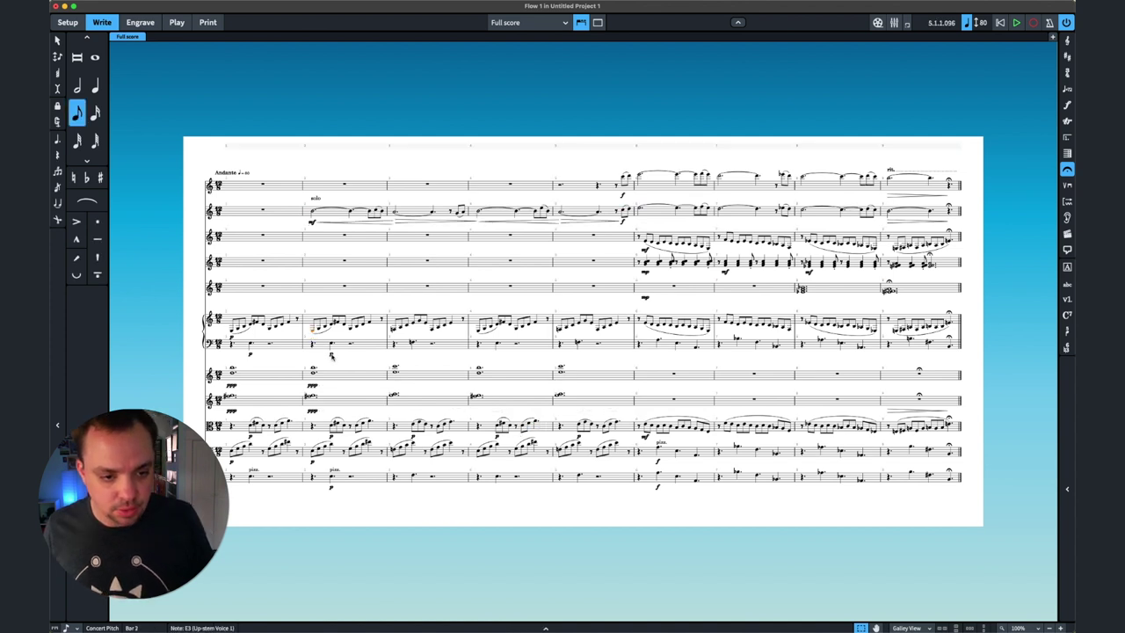
key(ctrl+z)
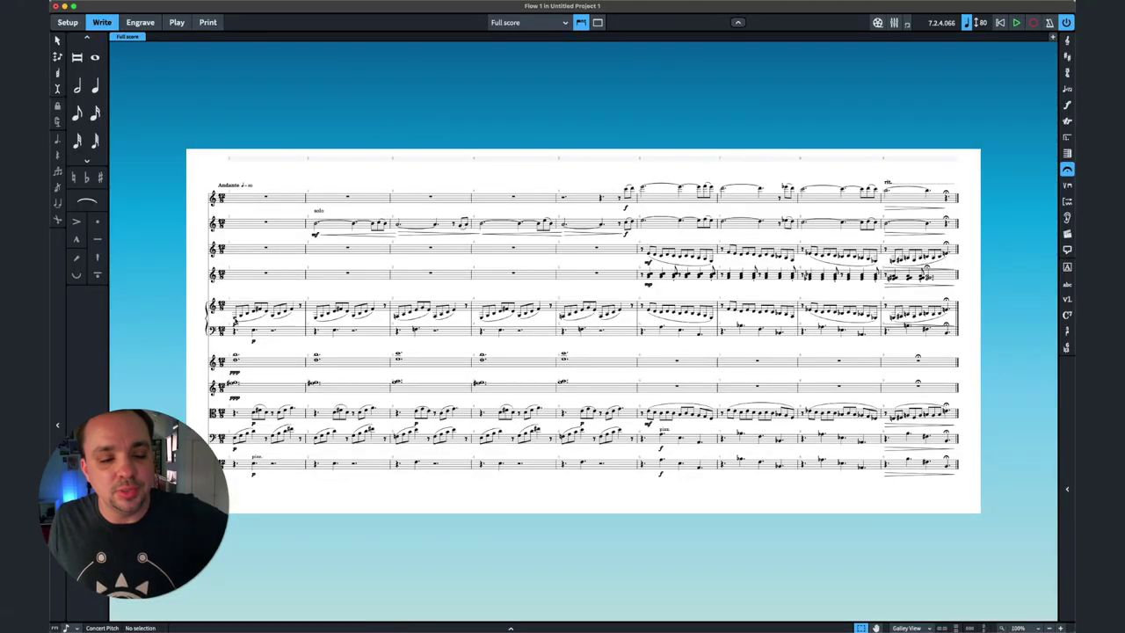
Play back the orchestrated score from the beginning.
key(space)
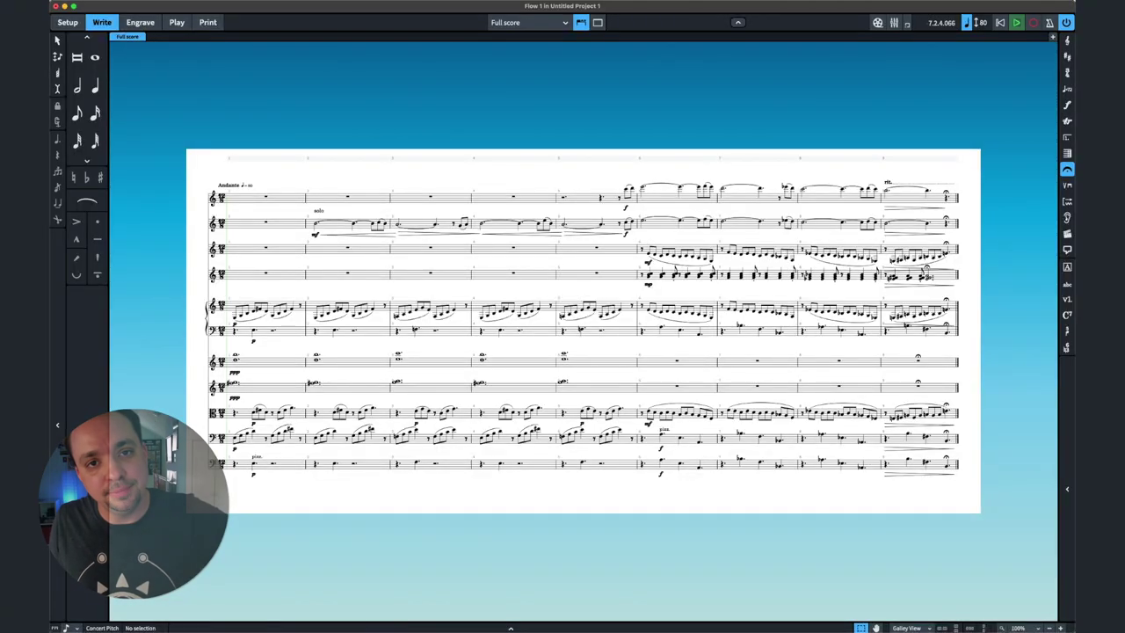